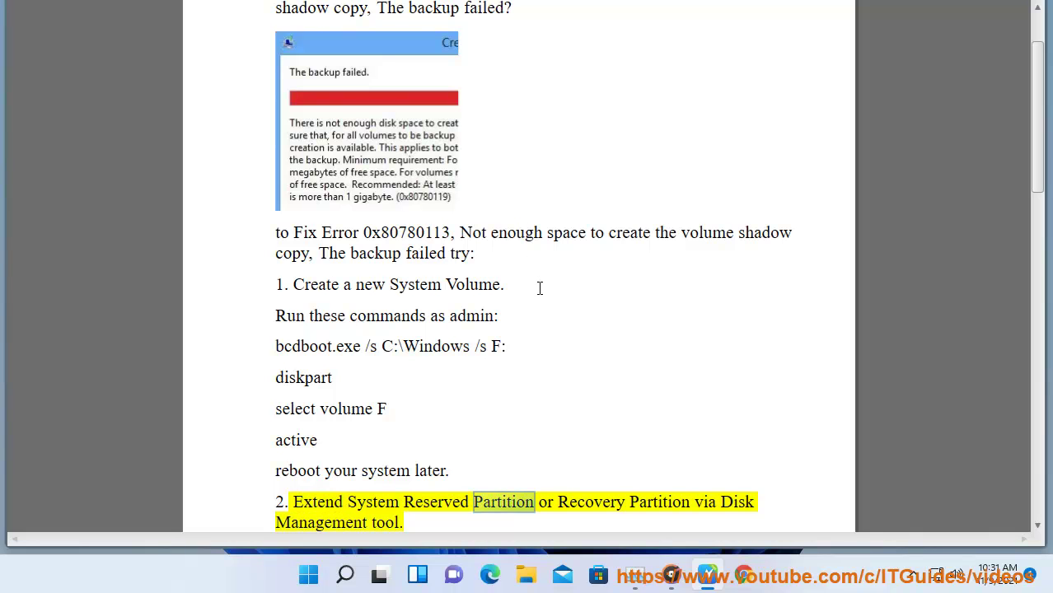
- Launch Command Prompt as administrator from a 'cmd' search, close the duplicate, and return to Word
left_click(344, 573)
type("cmd")
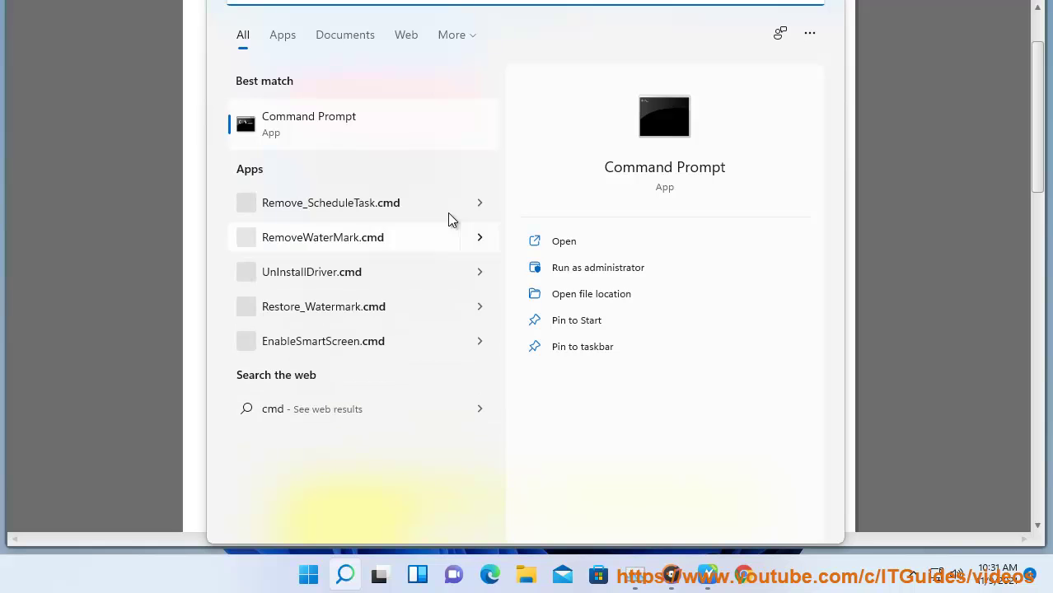
left_click(588, 273)
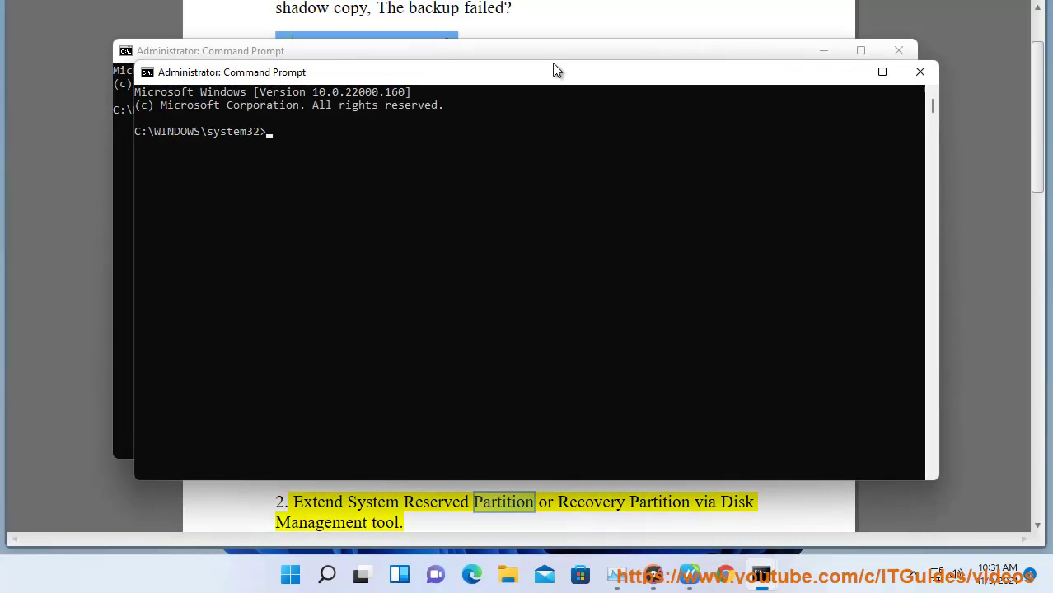
left_click(936, 72)
left_click_drag(715, 56, 979, 99)
left_click(381, 337)
- Copy the bcdboot line from the guide and run it in the administrator Command Prompt
left_click(329, 346)
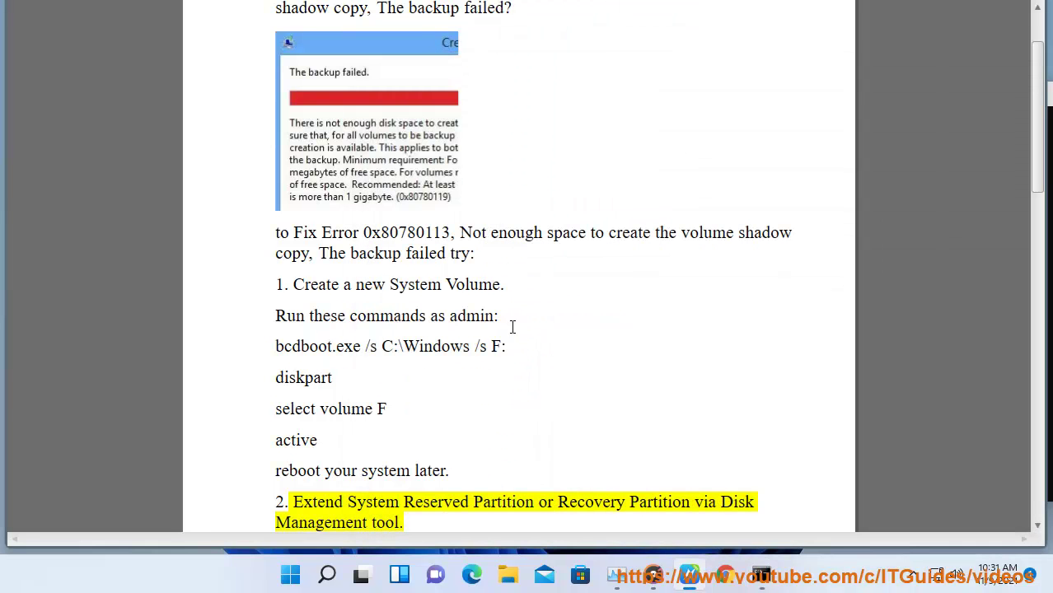
left_click_drag(512, 347, 235, 361)
key("ctrl+c")
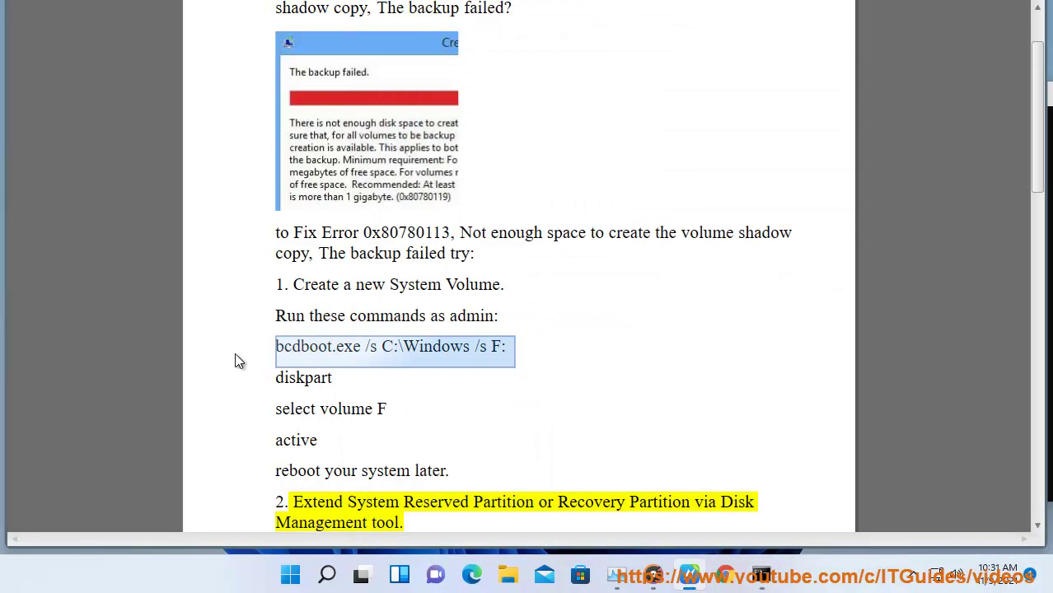
left_click(760, 574)
right_click(600, 270)
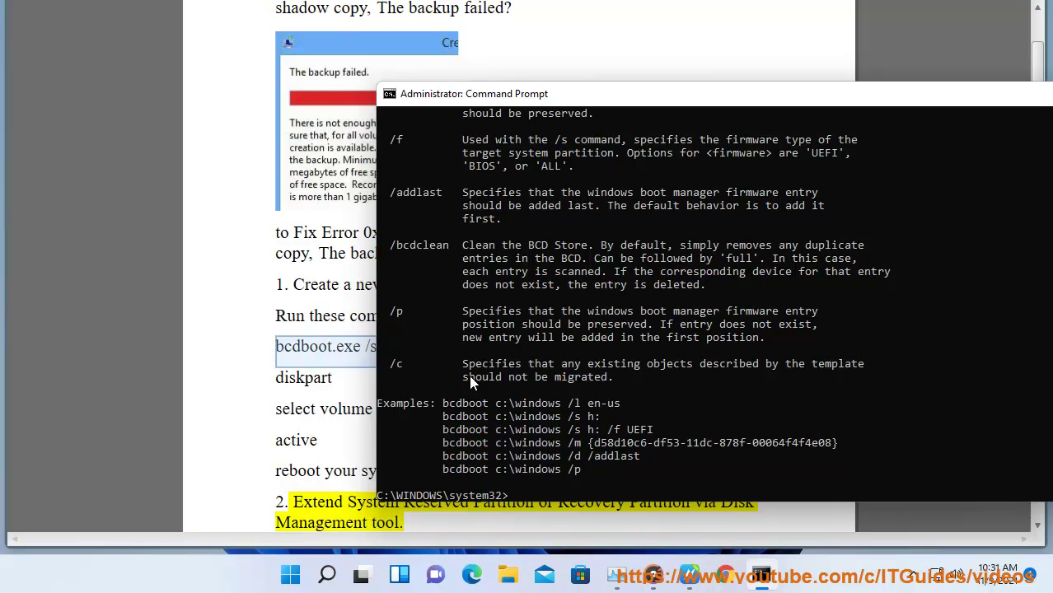
- Start diskpart from the guide's text and type 'select your own system volume now...' at its prompt
left_click(280, 375)
left_click_drag(277, 377, 331, 378)
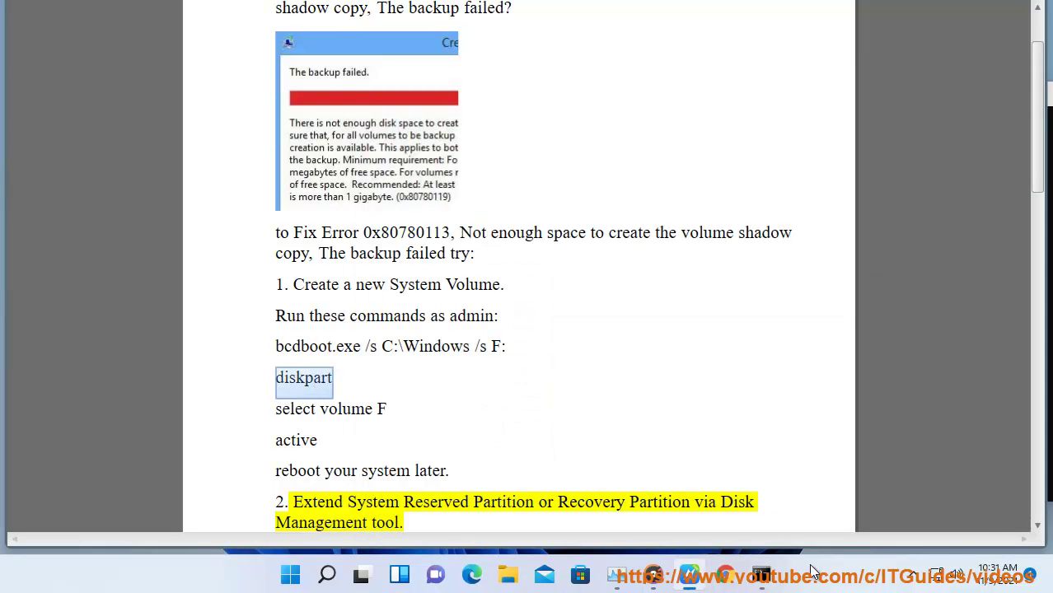
left_click(760, 574)
right_click(687, 463)
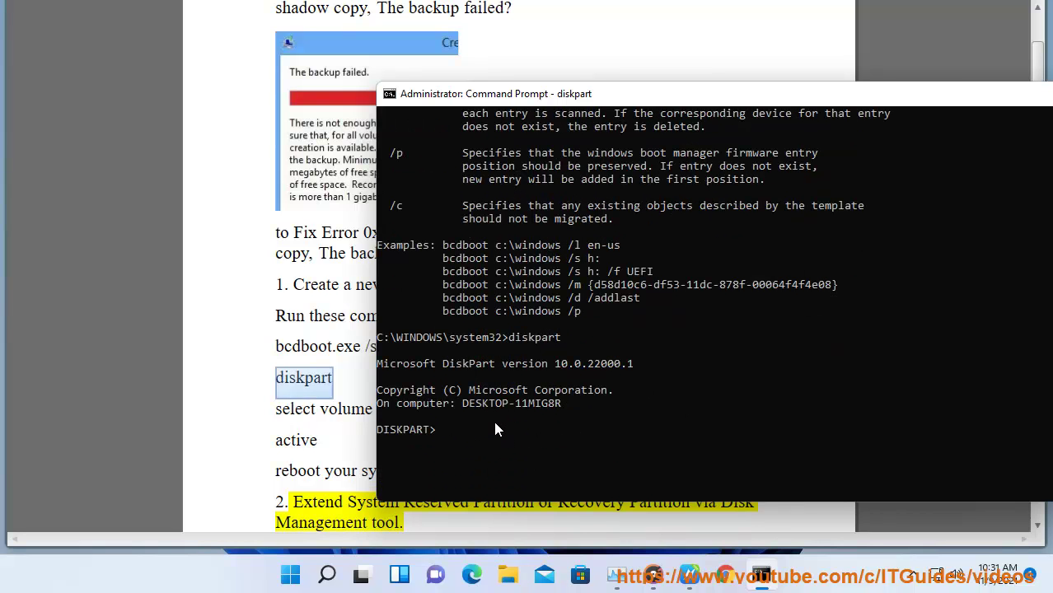
type("select")
left_click_drag(603, 101, 694, 75)
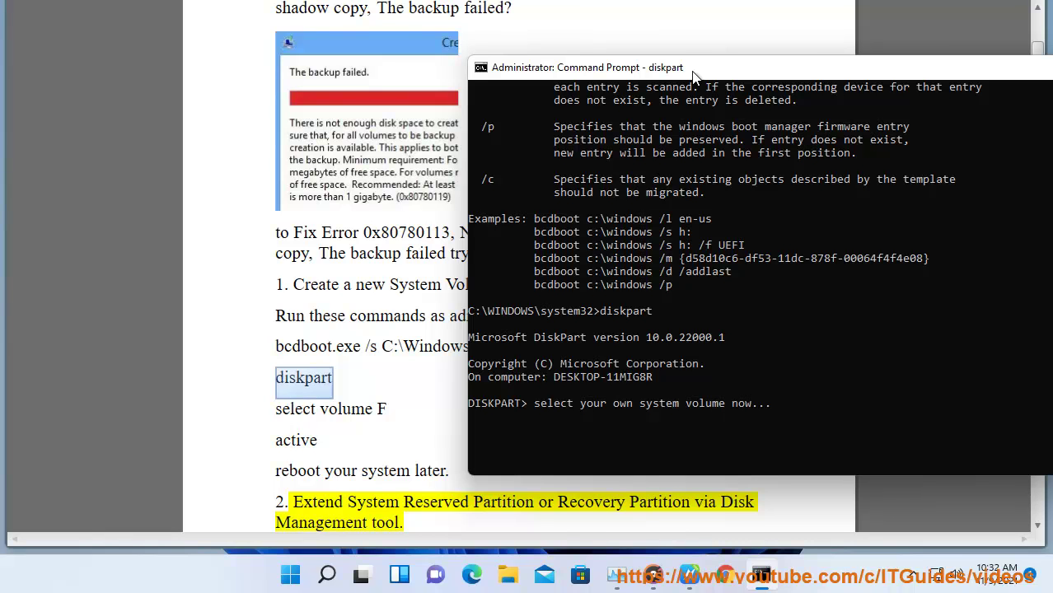
- Select the 'select volume F' and 'active' lines, then show Restart under Start > Power
left_click(377, 404)
left_click_drag(334, 441, 268, 417)
left_click(290, 574)
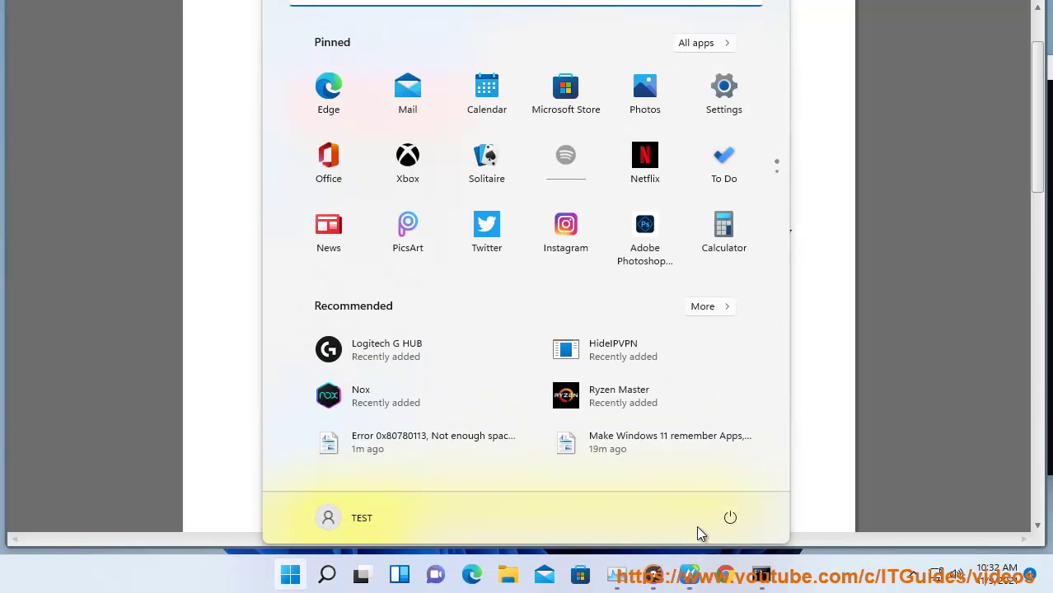
left_click(730, 518)
key("Escape")
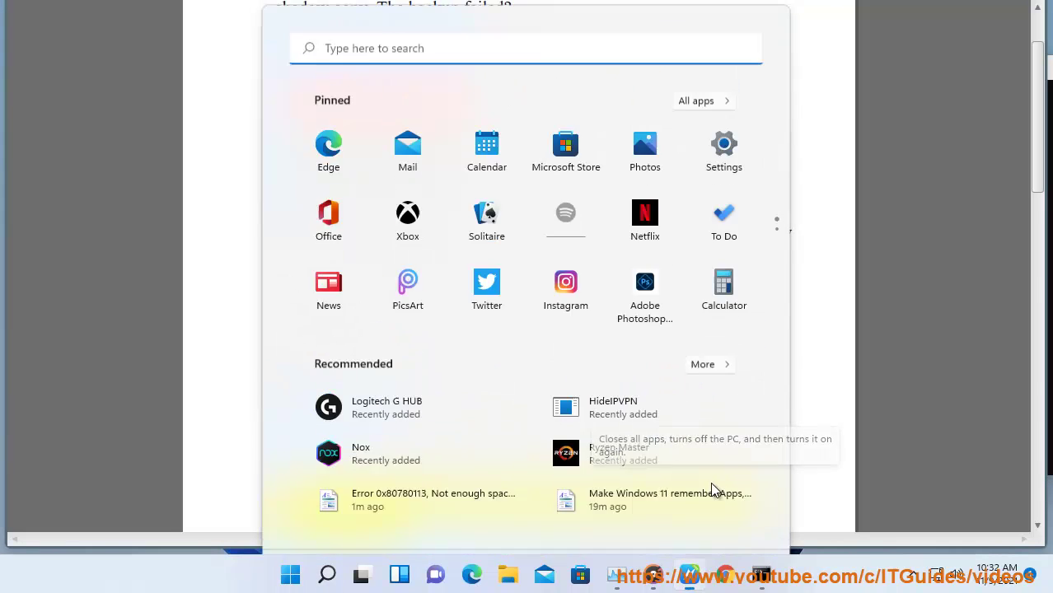
key("Escape")
- Scroll the guide down to step 2, extending partitions in Disk Management
left_click(602, 343)
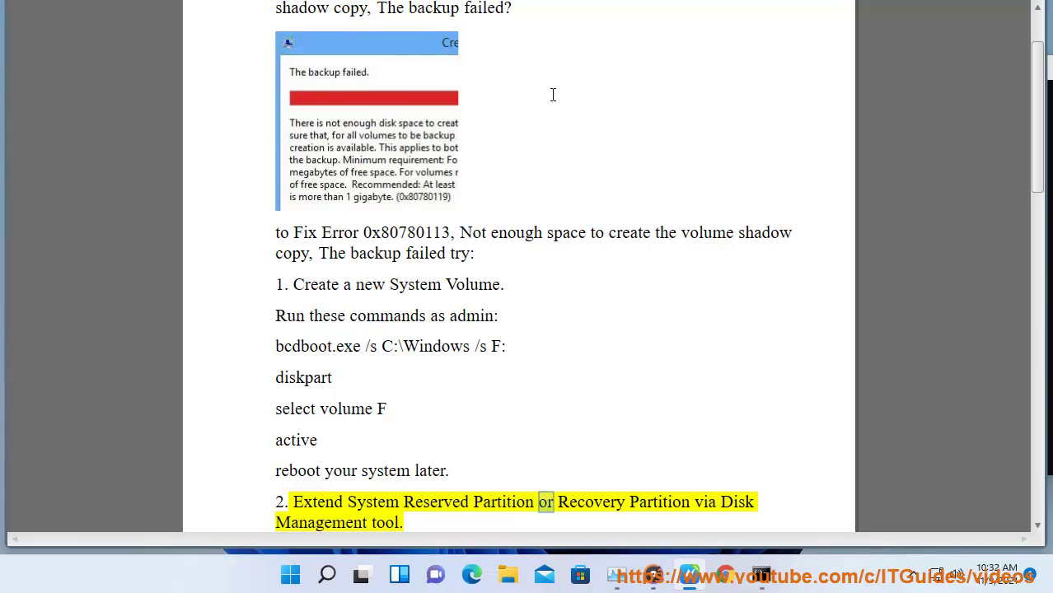
scroll(595, 190, "down", 1)
scroll(585, 279, "down", 4)
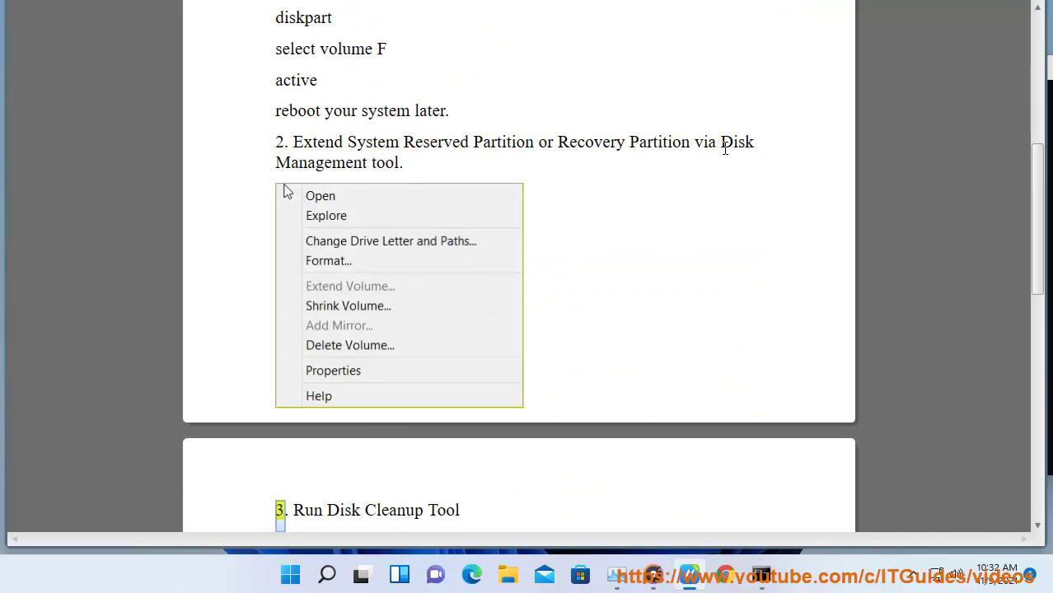
- Open Disk Management from search and confirm Extend Volume is greyed out for C:
left_click(327, 574)
type("Disk Management tool.")
type("]==")
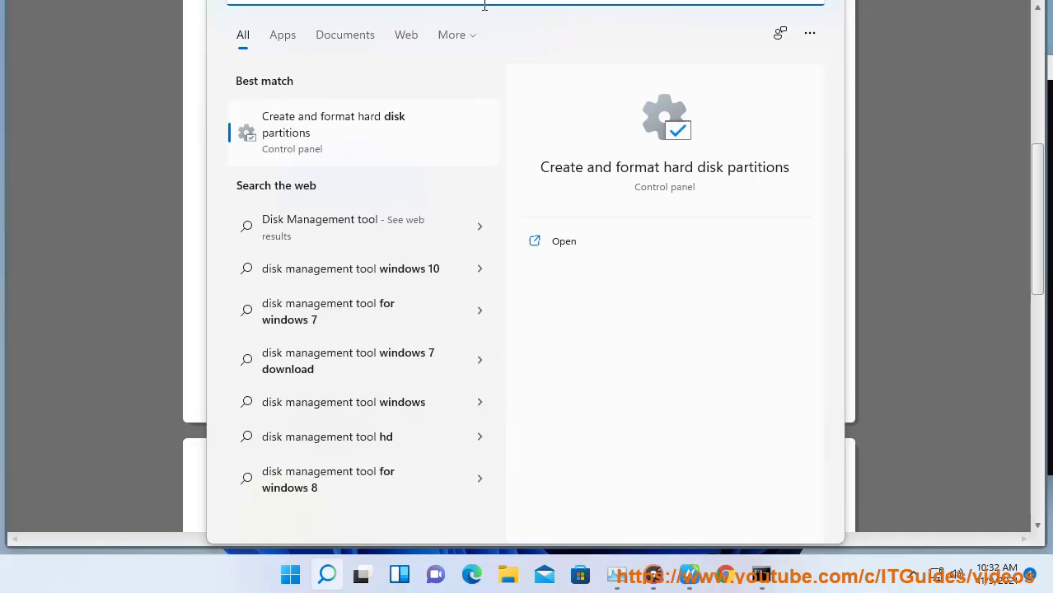
key("BackSpace")
key("BackSpace")
key("BackSpace")
key("BackSpace")
key("BackSpace")
key("BackSpace")
key("BackSpace")
key("BackSpace")
key("BackSpace")
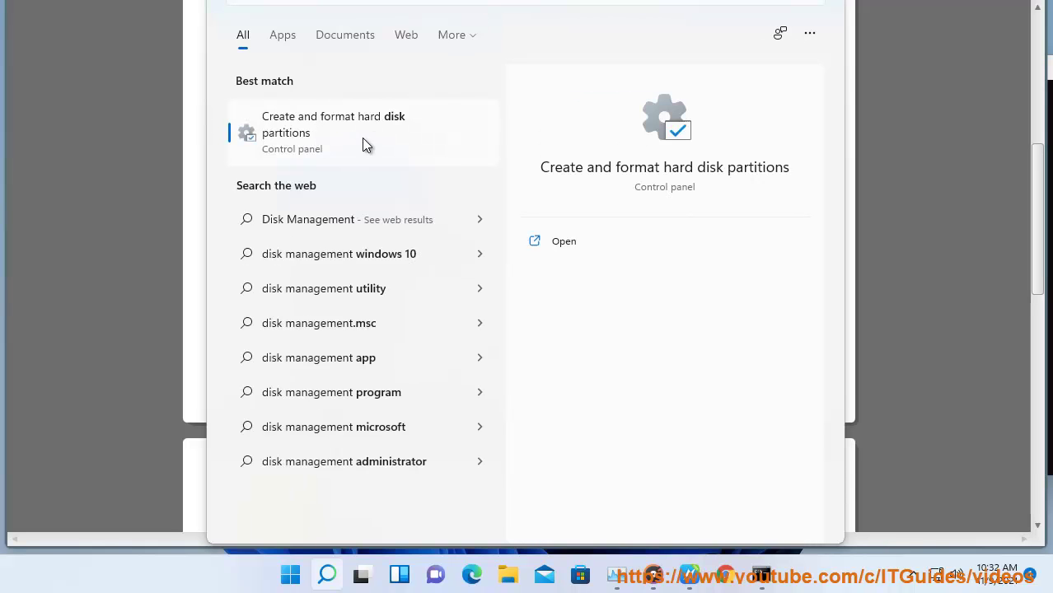
left_click(361, 137)
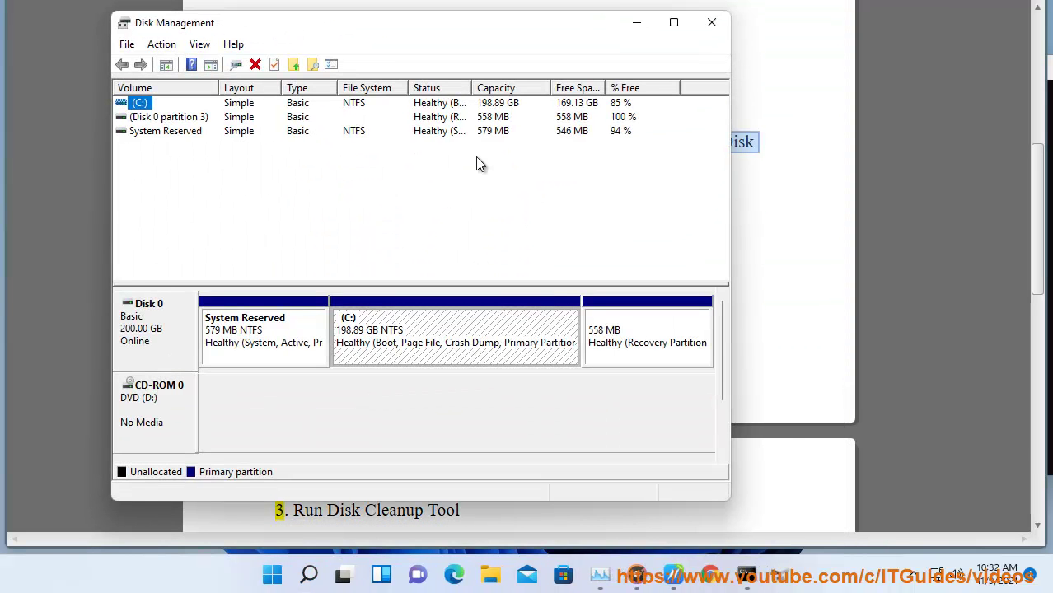
left_click_drag(389, 33, 705, 35)
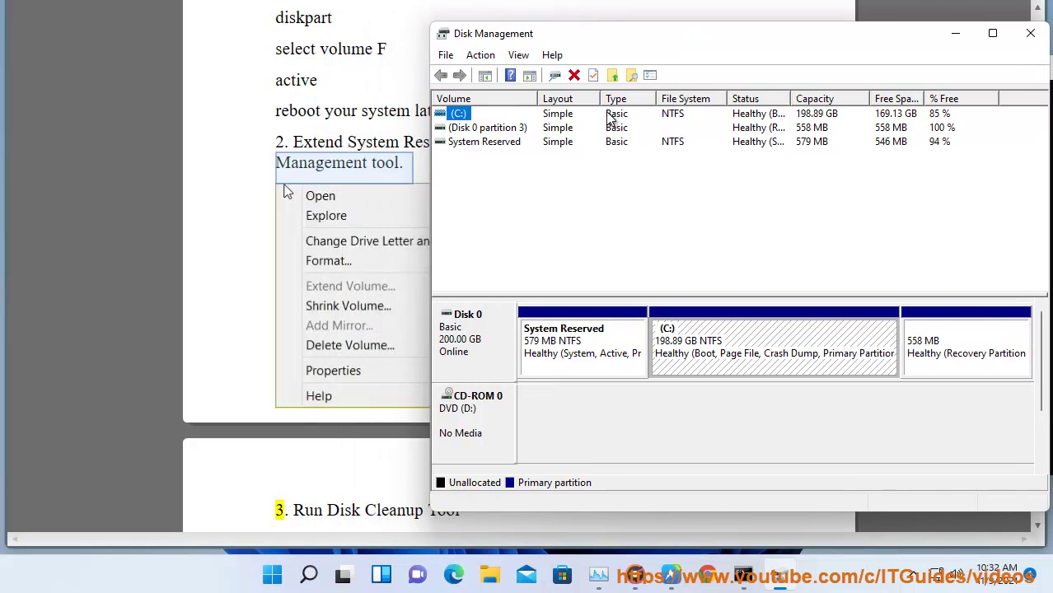
right_click(459, 114)
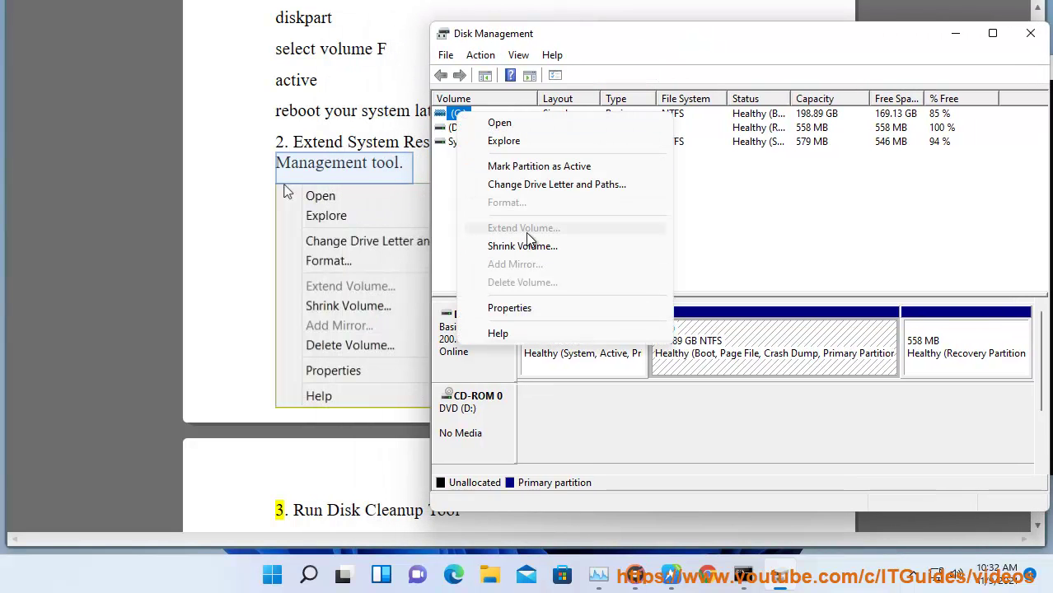
left_click(361, 238)
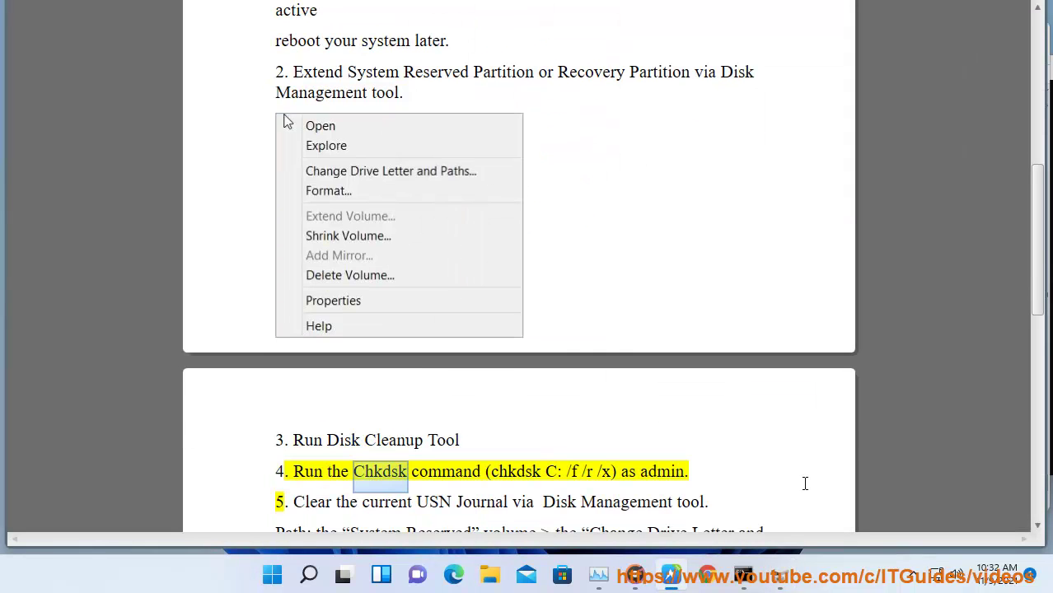
- Trim the note at the DiskPart prompt and switch away from Command Prompt
left_click(742, 574)
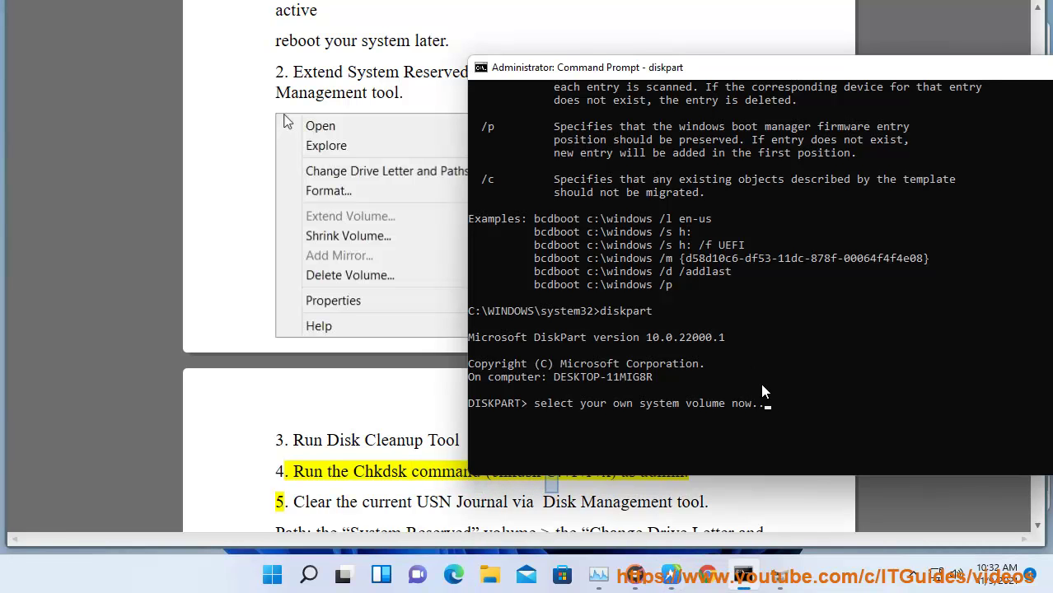
key("BackSpace")
key("BackSpace")
key("BackSpace")
key("BackSpace")
key("BackSpace")
left_click_drag(940, 79, 689, 89)
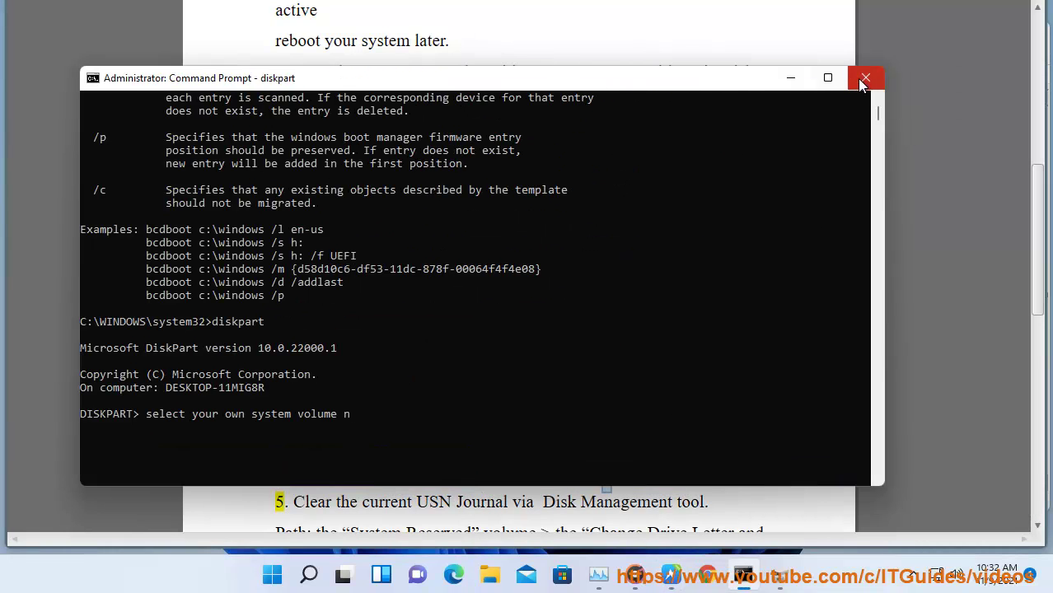
key("alt+Tab")
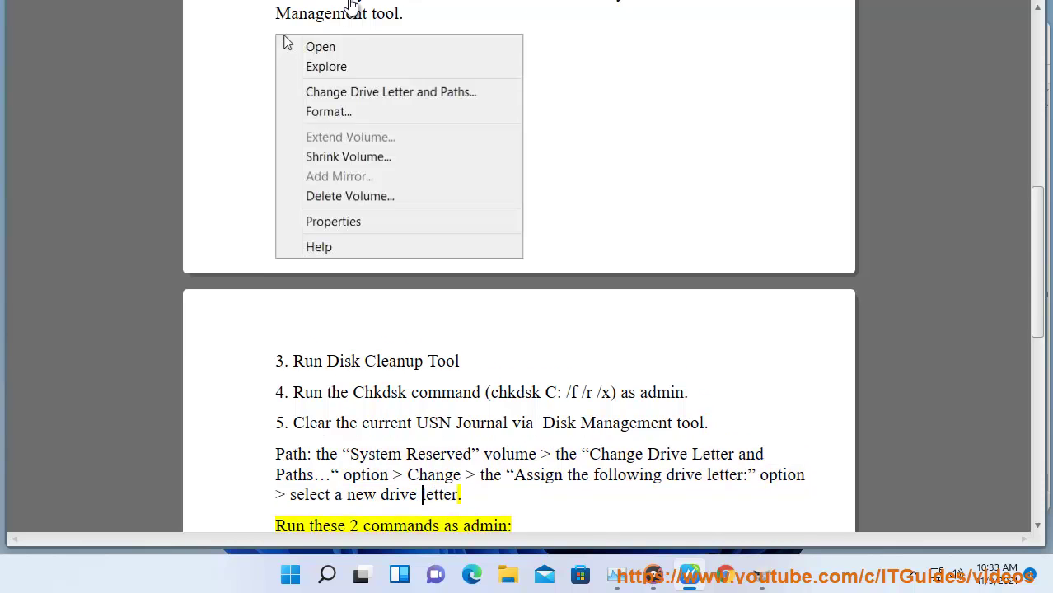
- Scroll the guide to the next step and open the Windows search panel
scroll(480, 238, "up", 2)
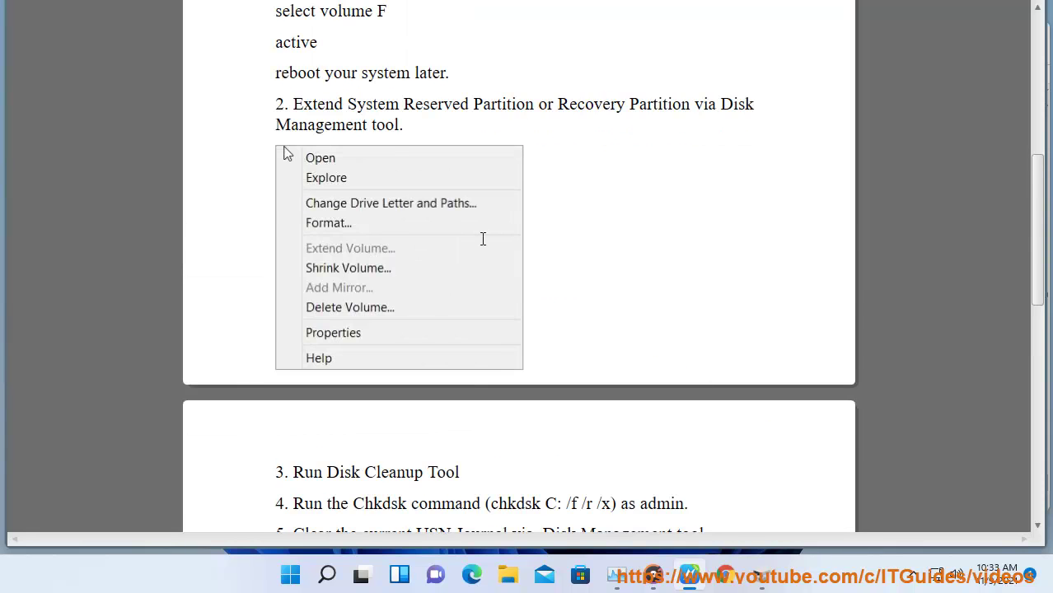
scroll(498, 268, "down", 1)
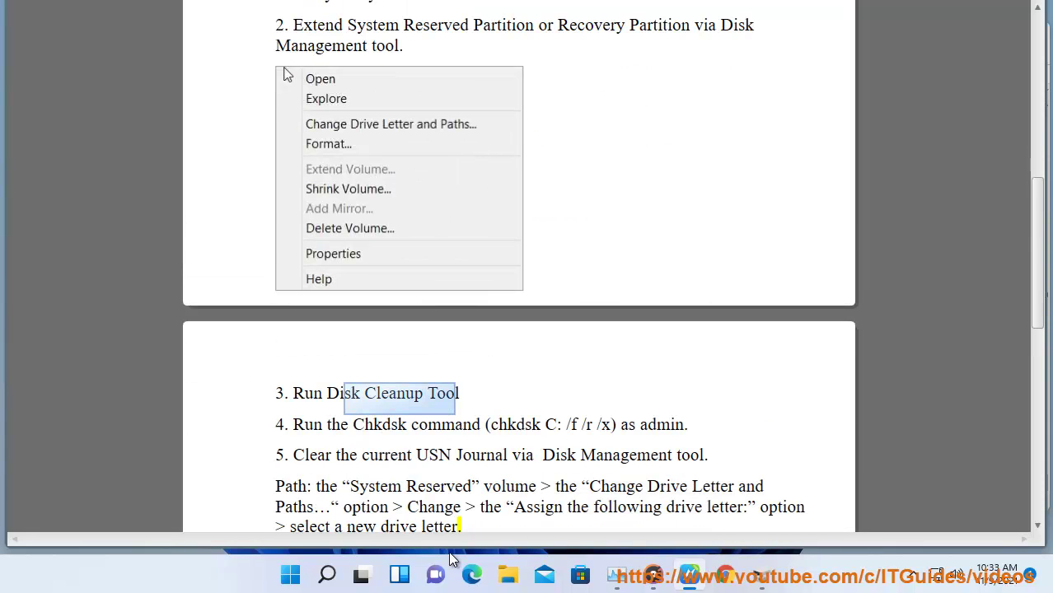
left_click(354, 579)
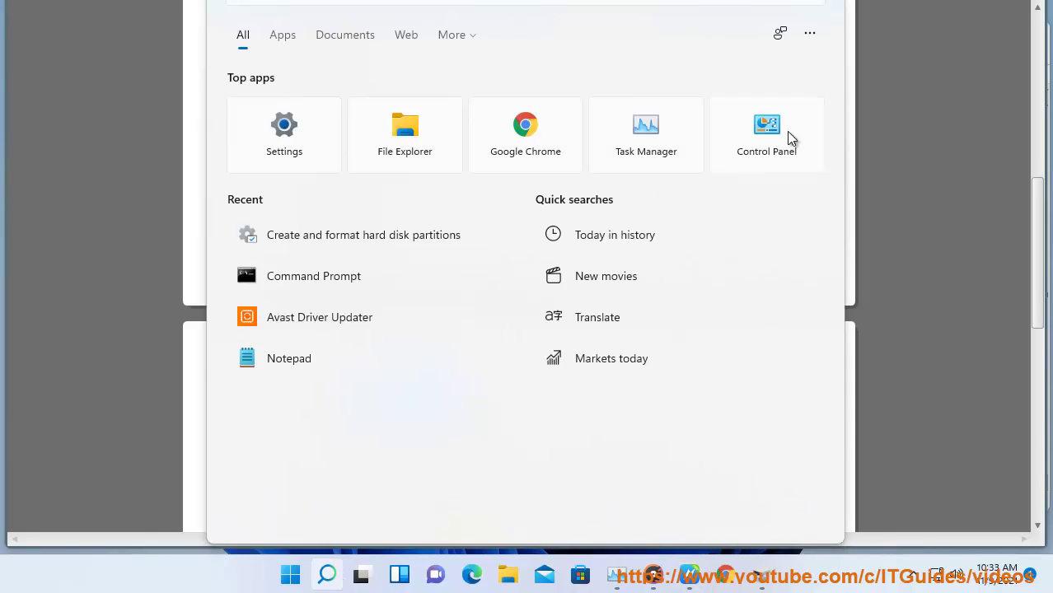
- Search Control Panel for 'WINDOWS TOOLS', open Windows Tools, and close Control Panel
left_click(787, 131)
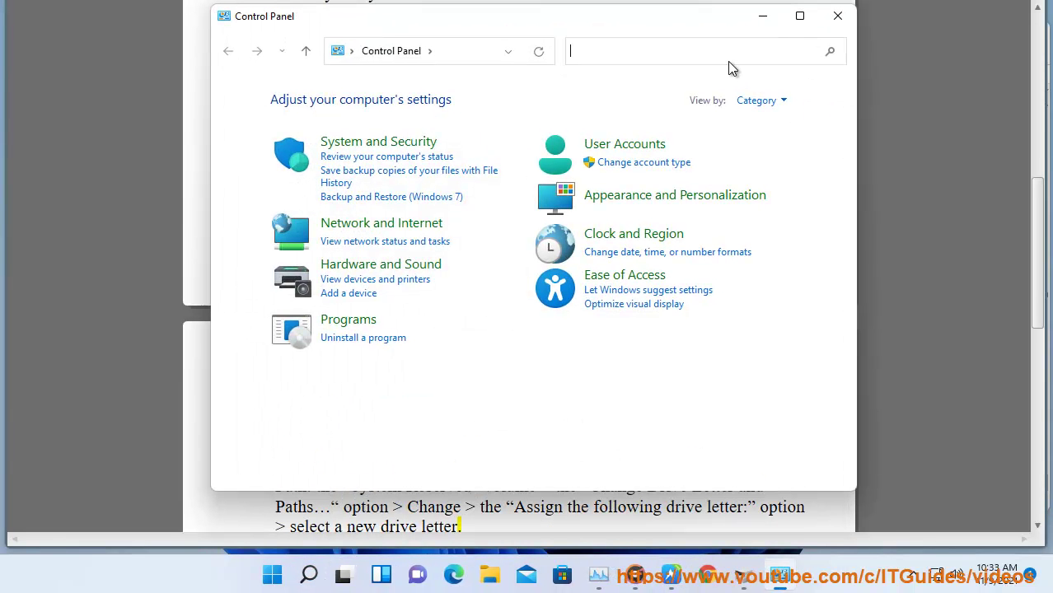
left_click(728, 61)
type("WINDOWS")
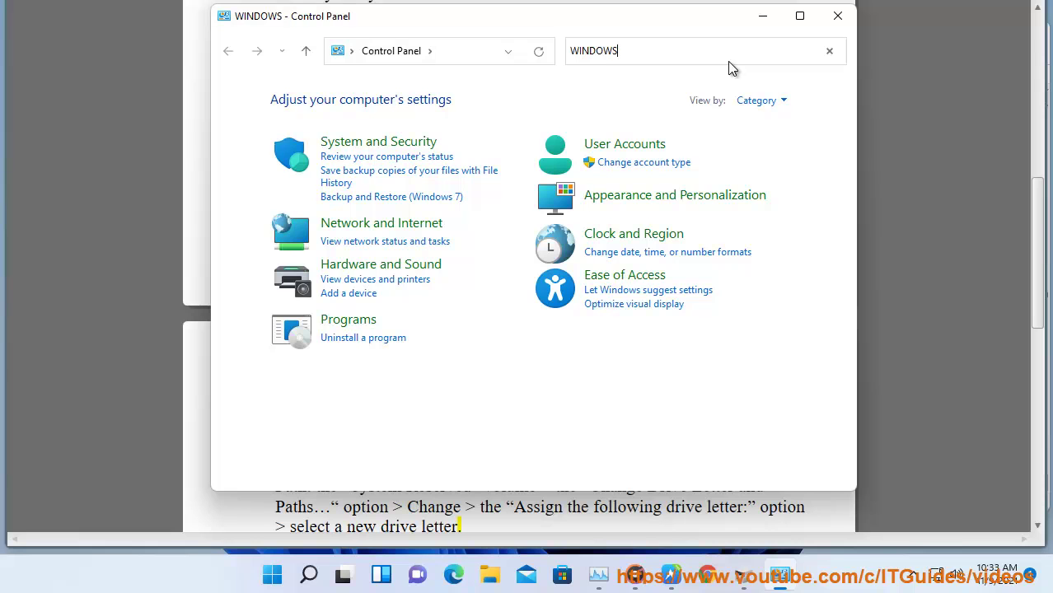
type(" TOOLS")
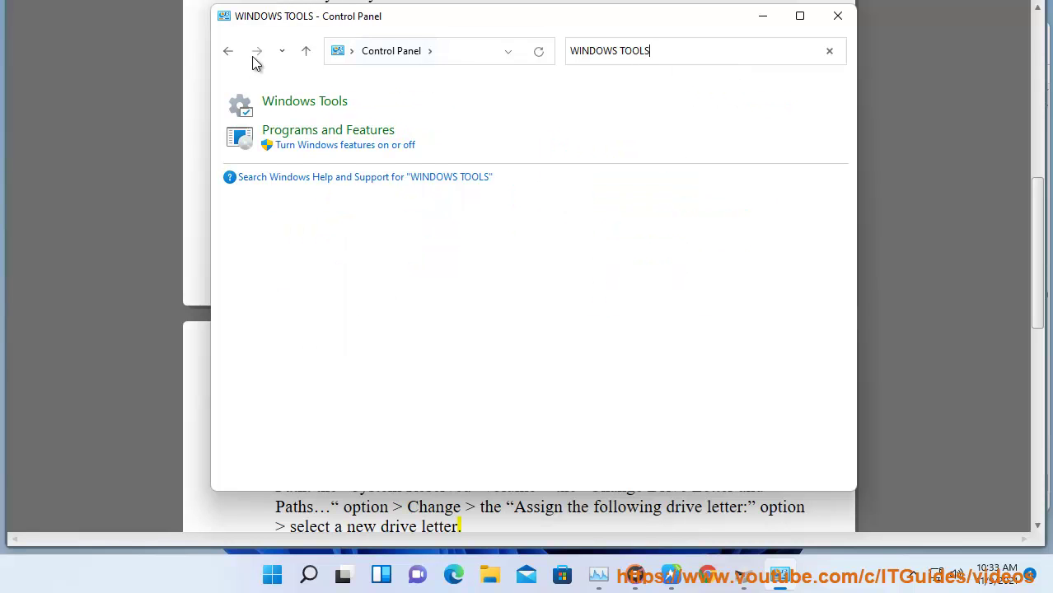
left_click(290, 107)
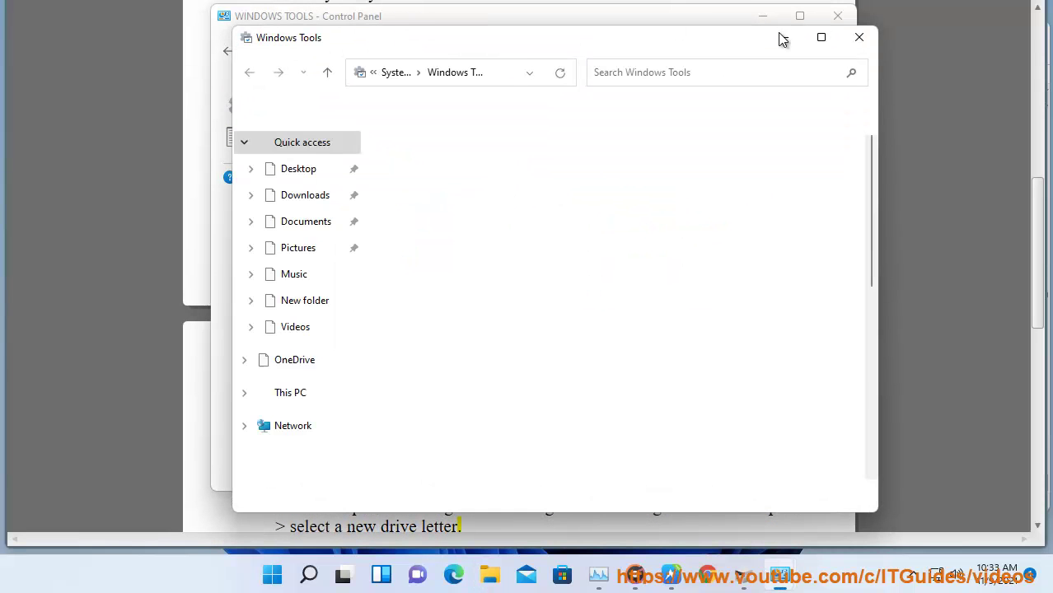
left_click(838, 15)
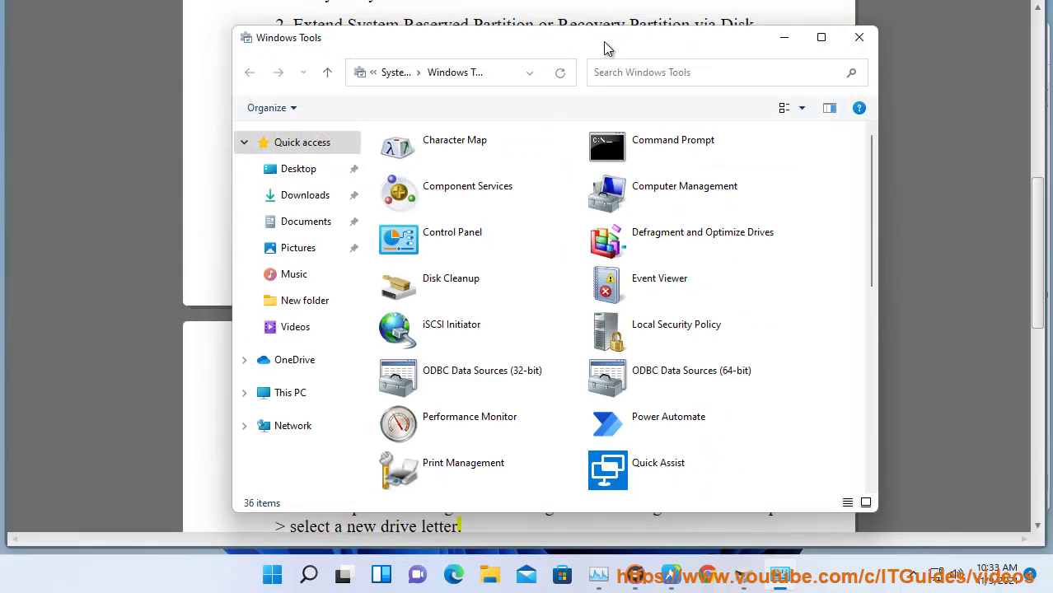
left_click_drag(606, 49, 841, 34)
- Launch Disk Cleanup from Windows Tools and start a 'Clean up system files' scan of C:
left_click(681, 266)
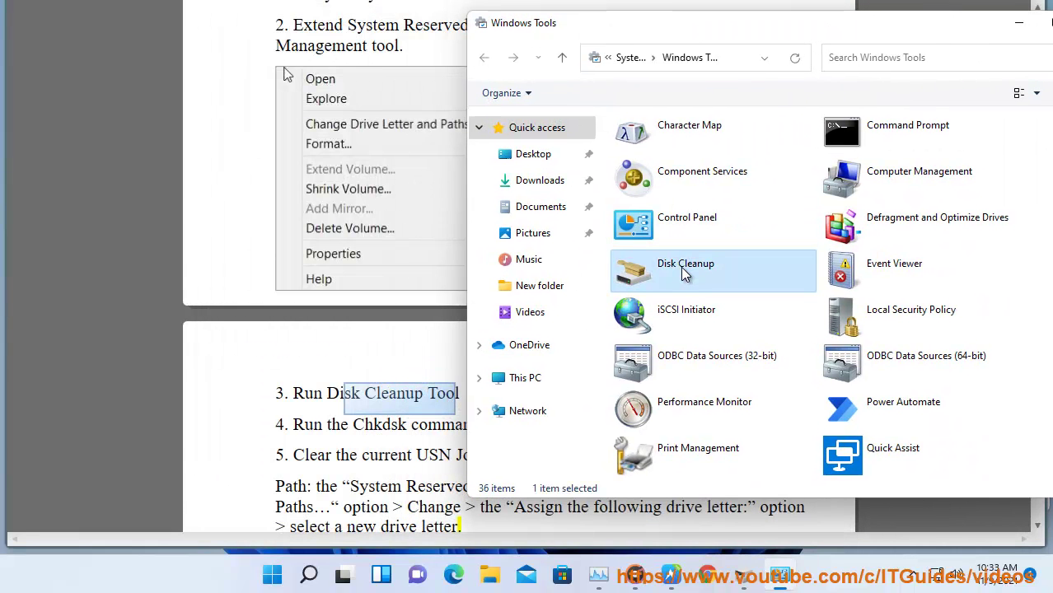
double_click(681, 267)
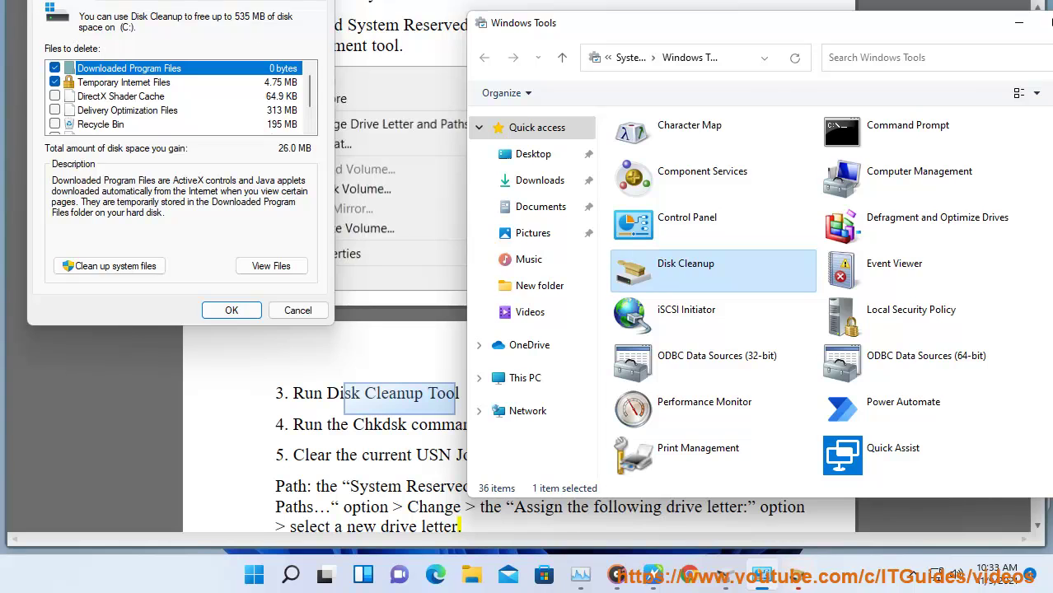
left_click_drag(254, 23, 947, 151)
left_click(792, 435)
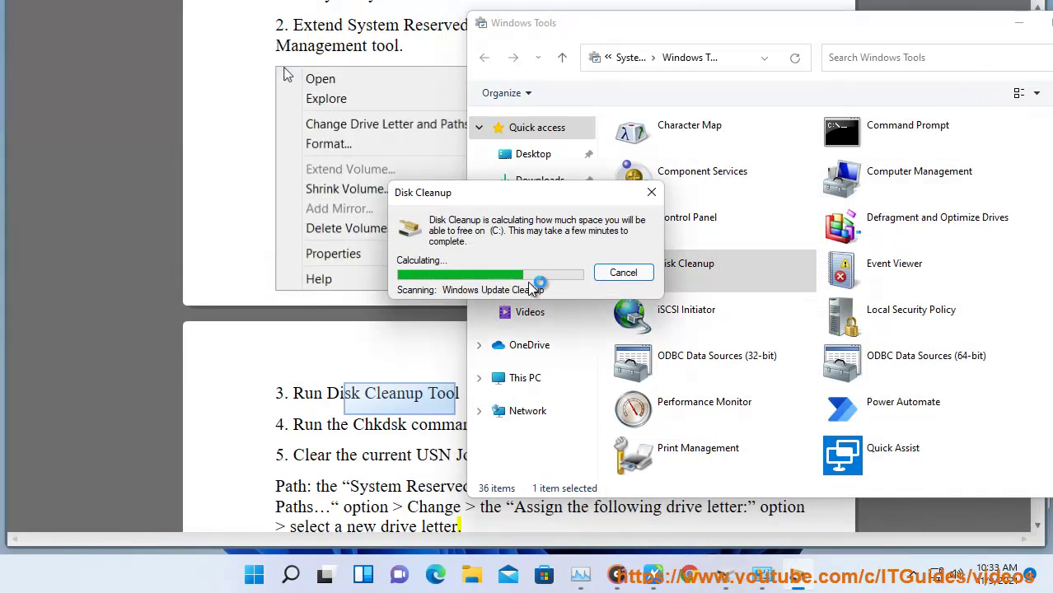
- Open an administrator Command Prompt from Windows Search, approving the permission prompt
left_click(387, 424)
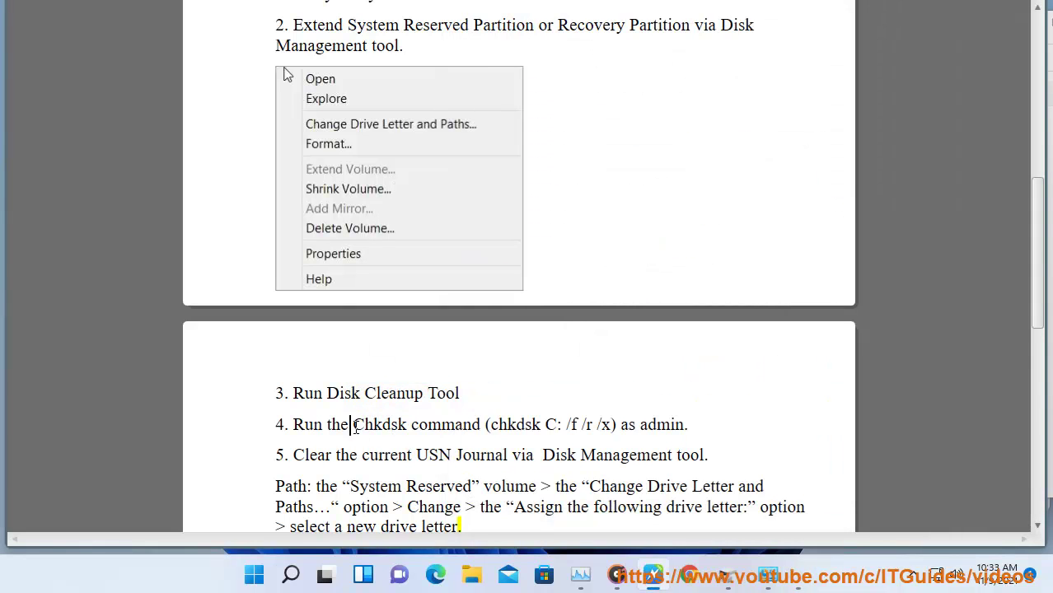
left_click_drag(350, 424, 571, 422)
left_click(290, 574)
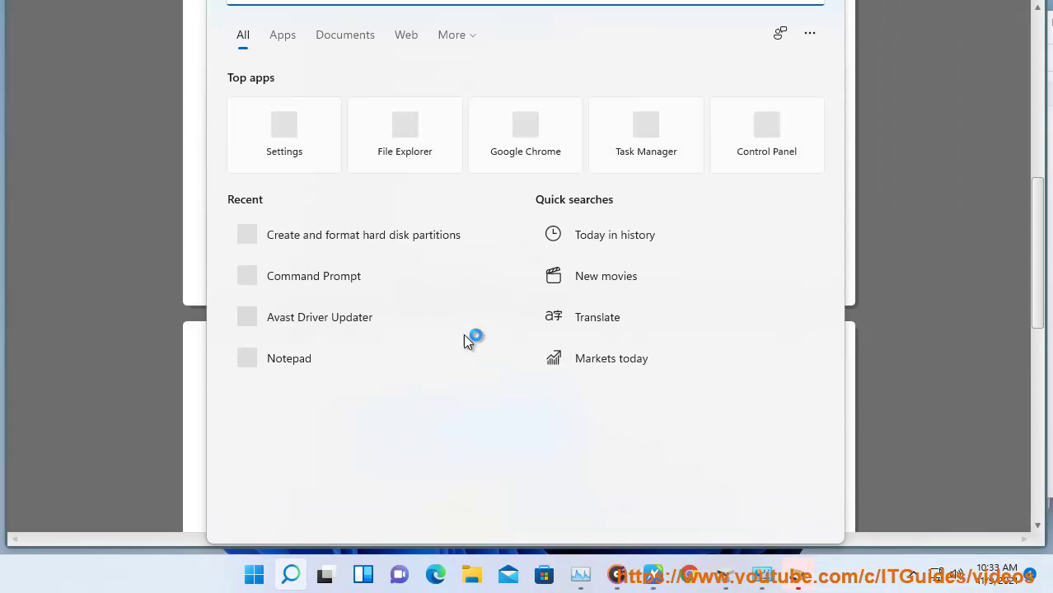
right_click(369, 291)
left_click(390, 306)
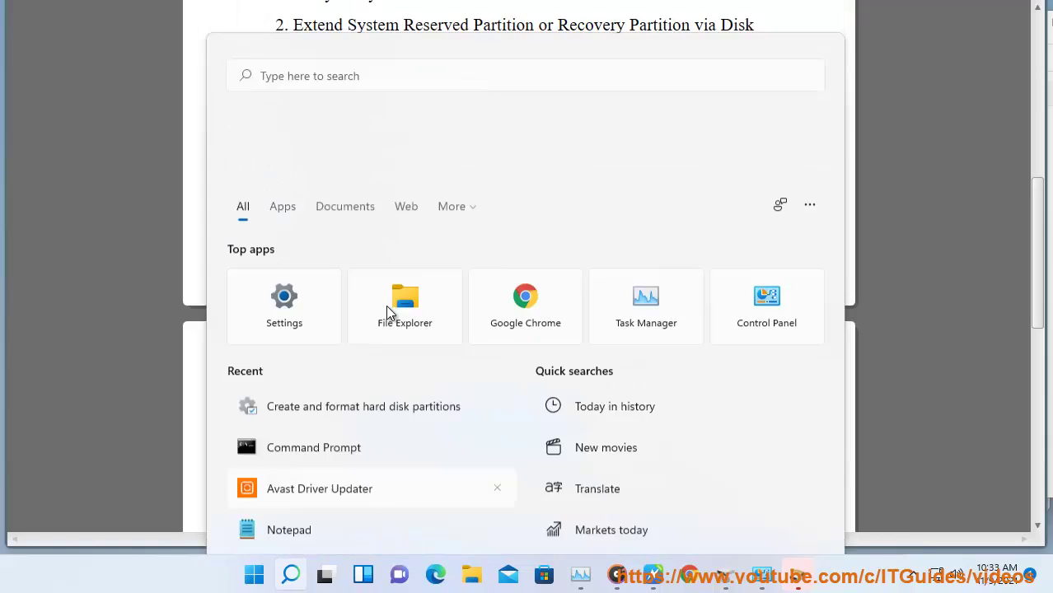
left_click(525, 373)
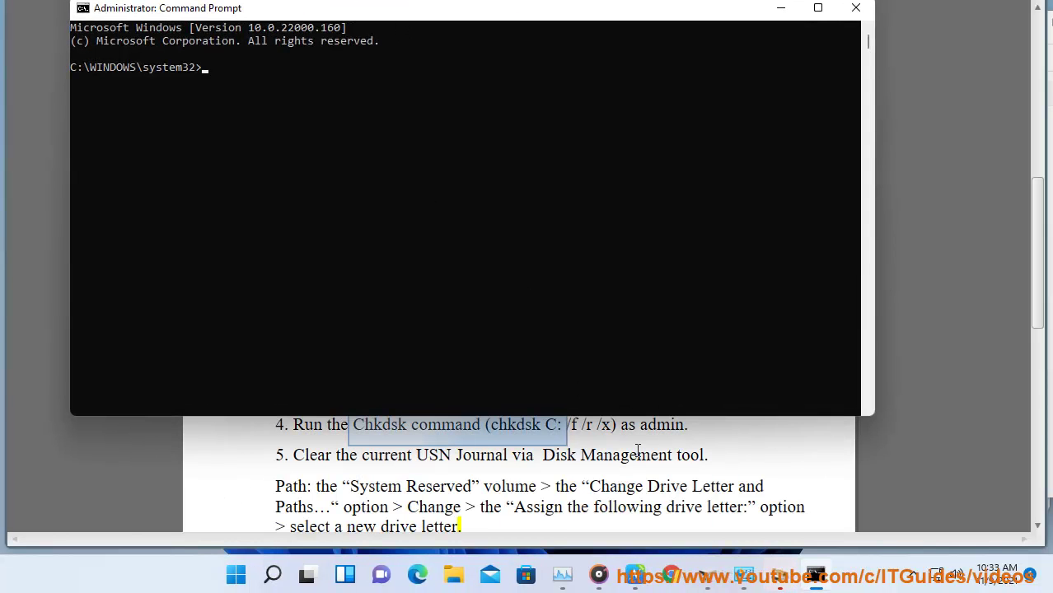
- Paste 'chkdsk C: /f /r /x' from the guide into the admin prompt and minimize the console
left_click(637, 451)
left_click_drag(612, 424, 491, 424)
key("ctrl+c")
left_click(816, 575)
key("ctrl+v")
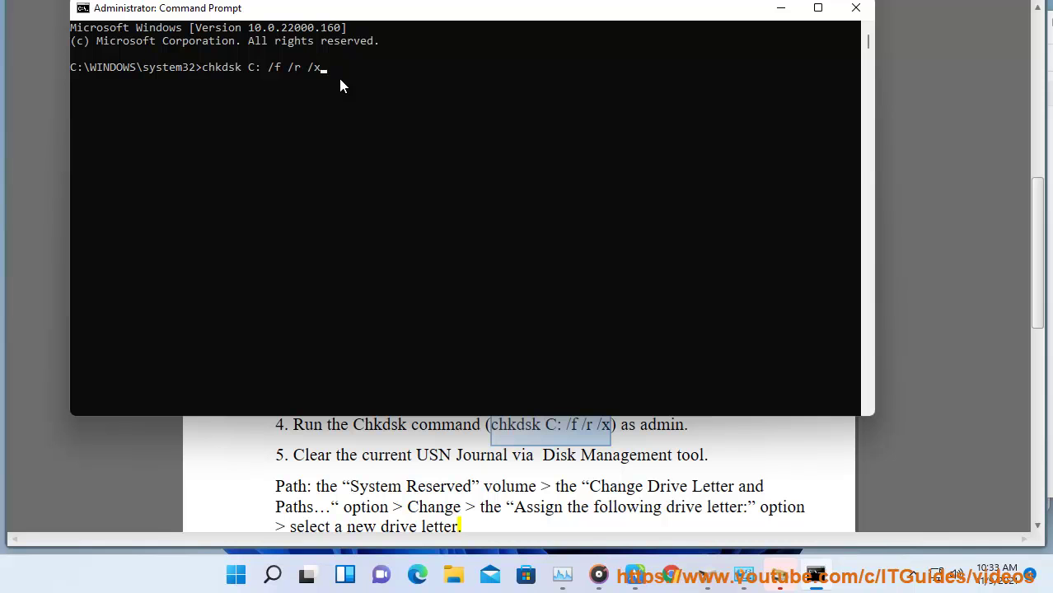
left_click_drag(331, 71, 204, 69)
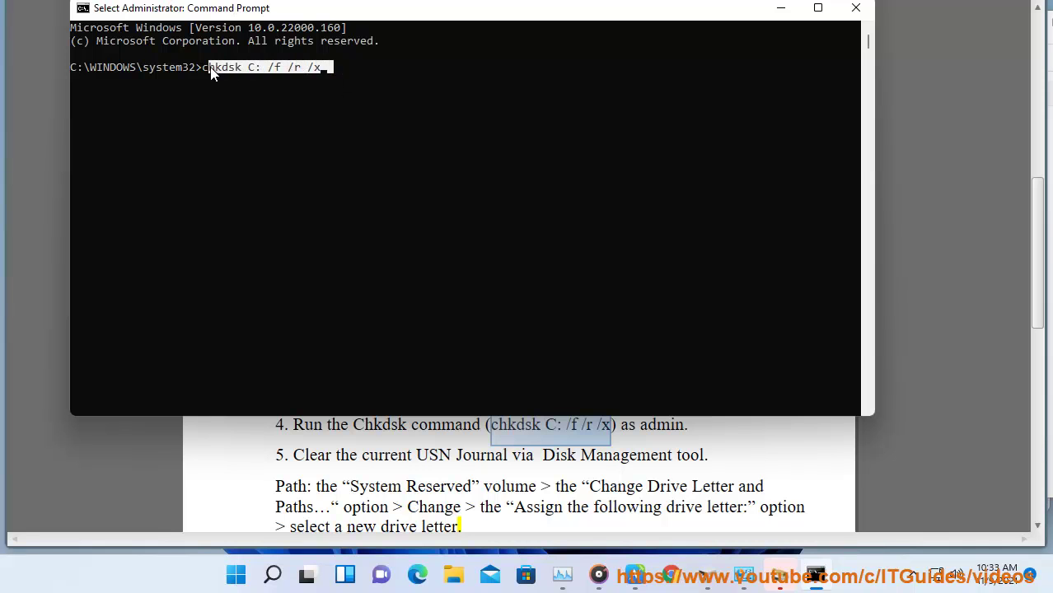
left_click(783, 17)
left_click(619, 411)
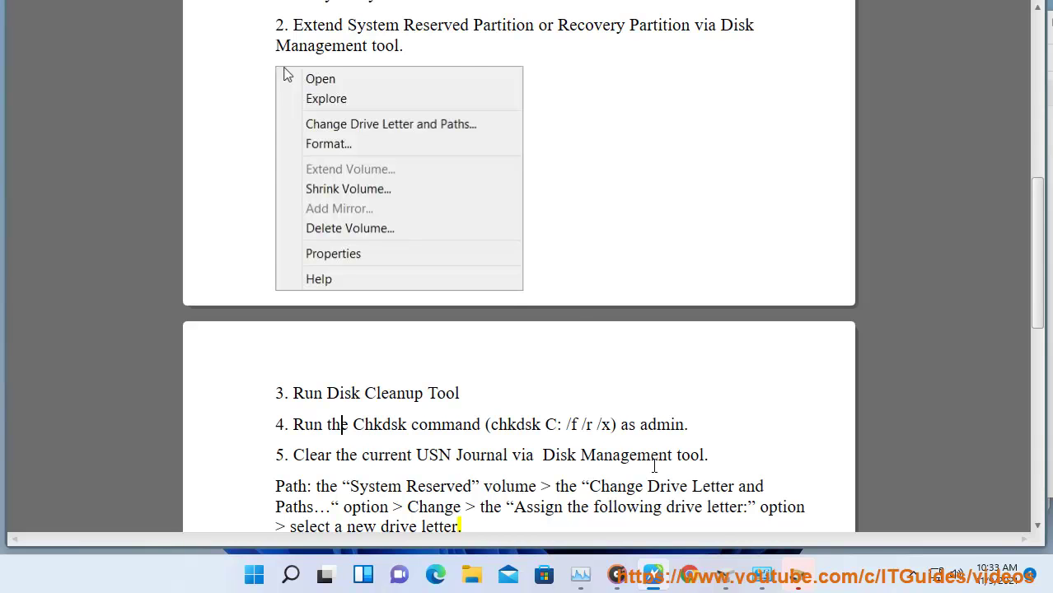
- Open the System Reserved volume's Change Drive Letter and Paths dialog, then cancel it unchanged
left_click(726, 575)
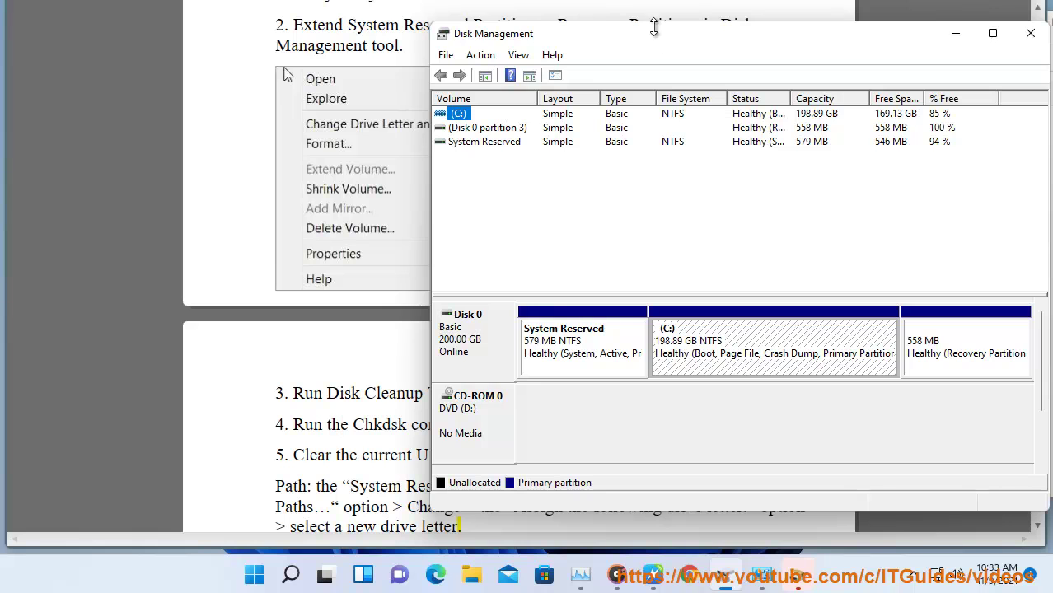
left_click_drag(655, 22, 483, 74)
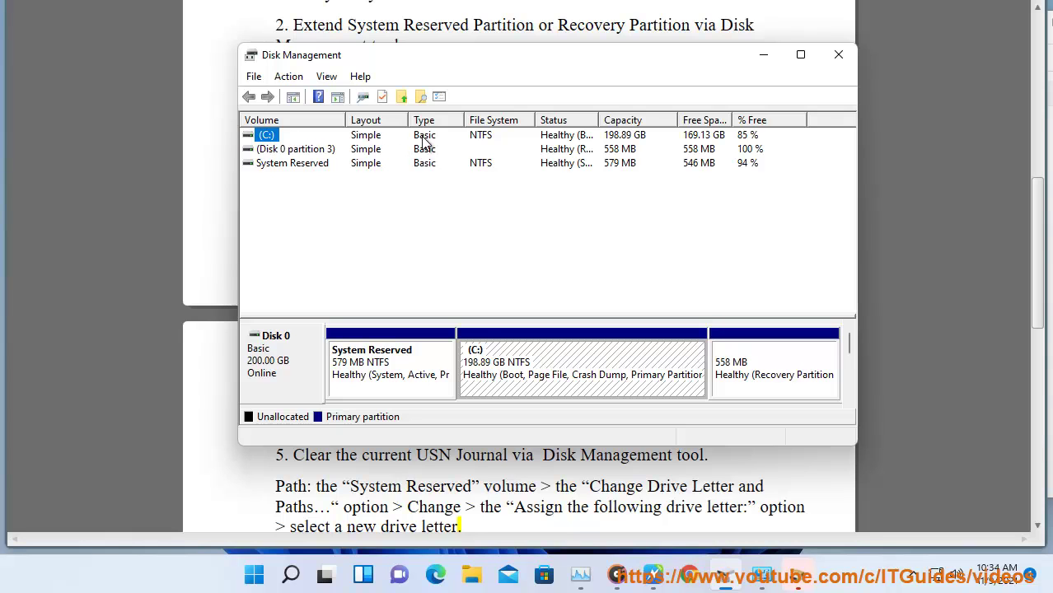
left_click(301, 164)
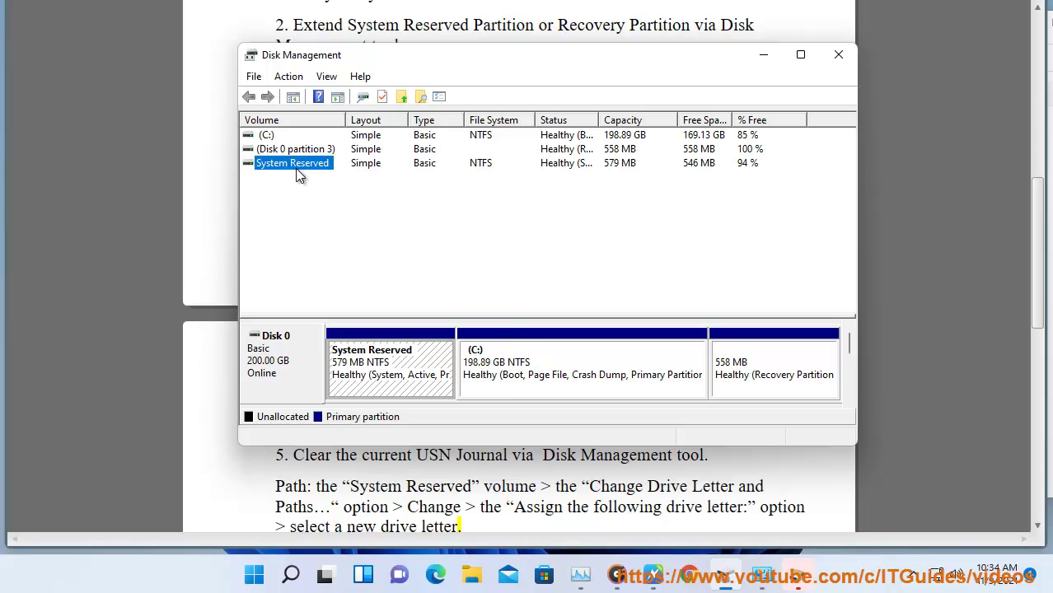
right_click(297, 164)
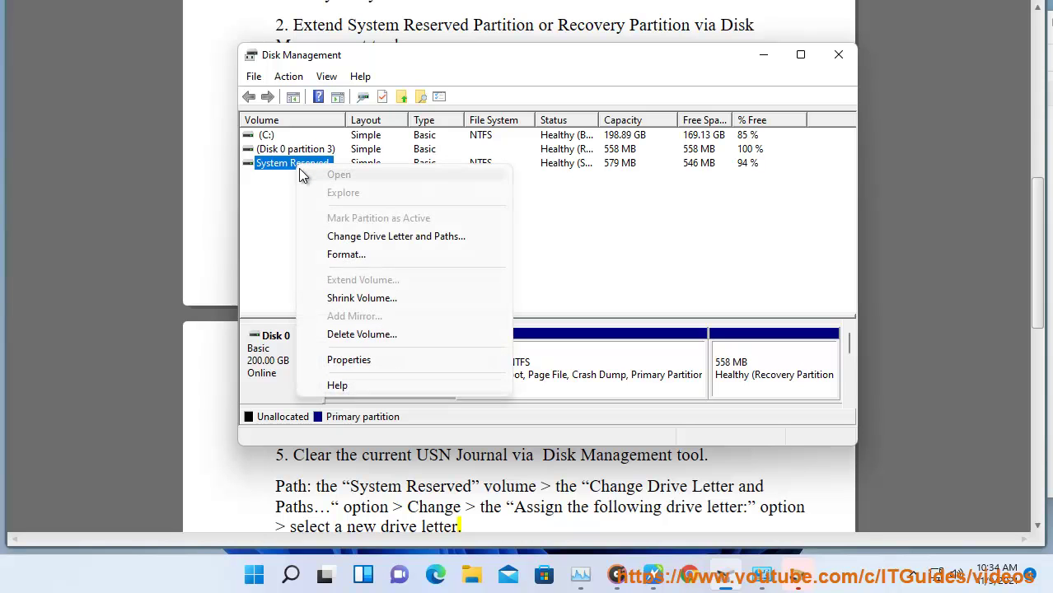
left_click(425, 239)
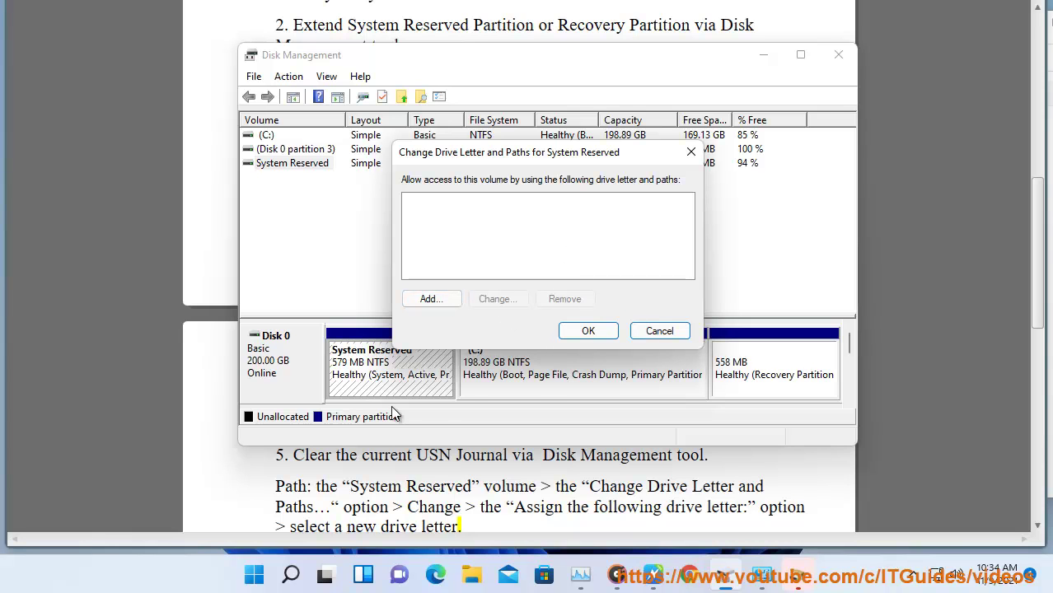
left_click(660, 331)
- Close Disk Management and copy the 'fsutil usn queryjournal F:' line from the guide
left_click(836, 55)
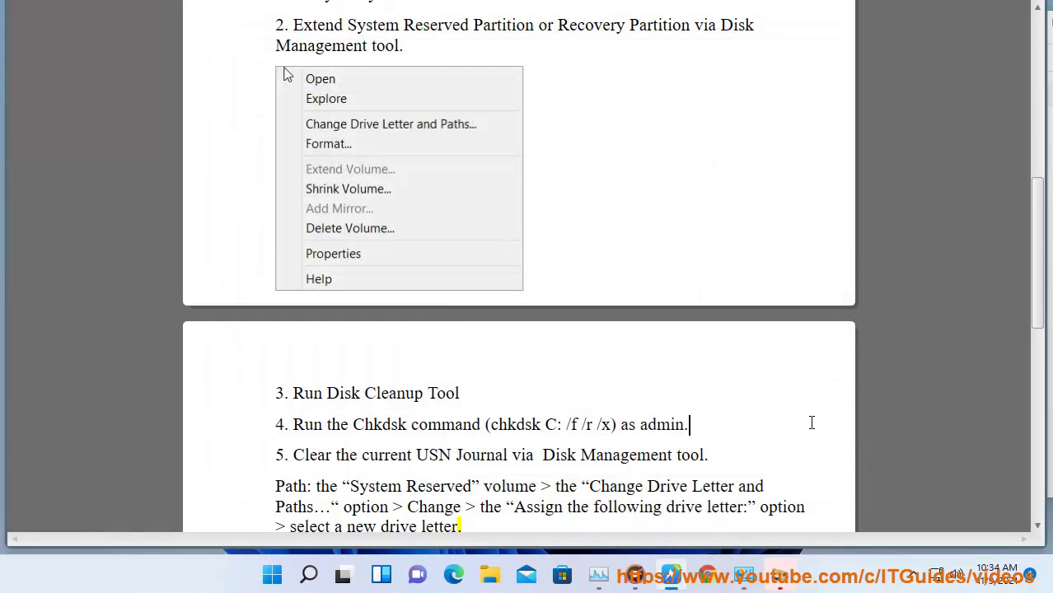
scroll(809, 420, "down", 2)
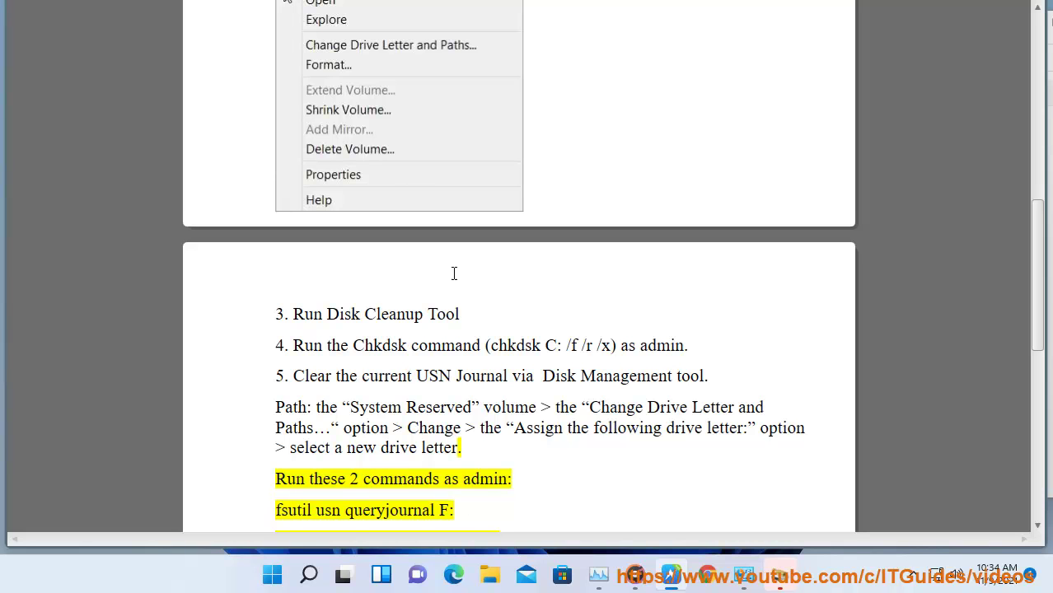
scroll(518, 136, "down", 2)
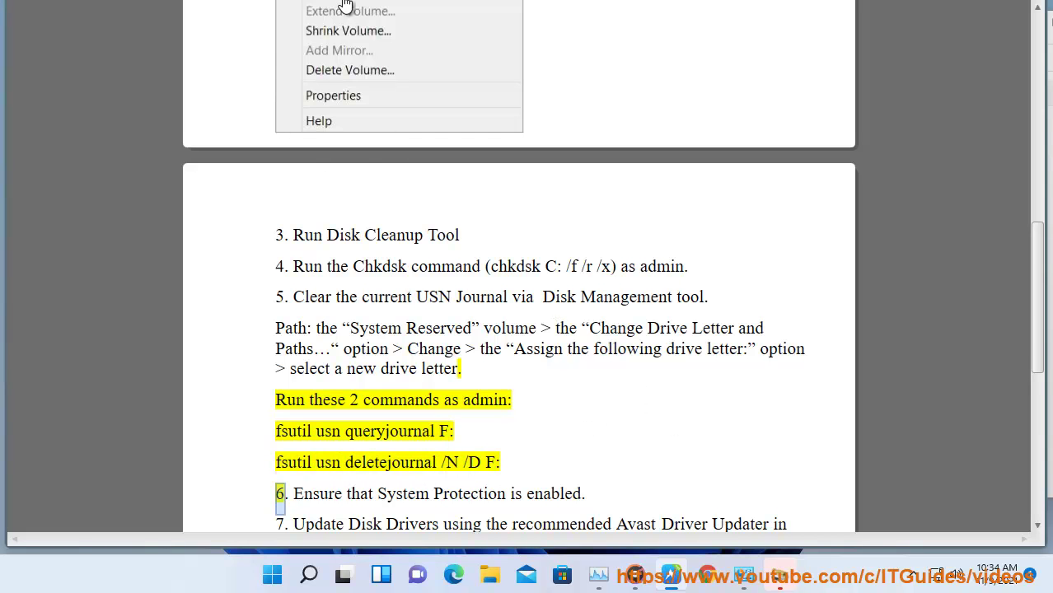
left_click_drag(459, 432, 272, 437)
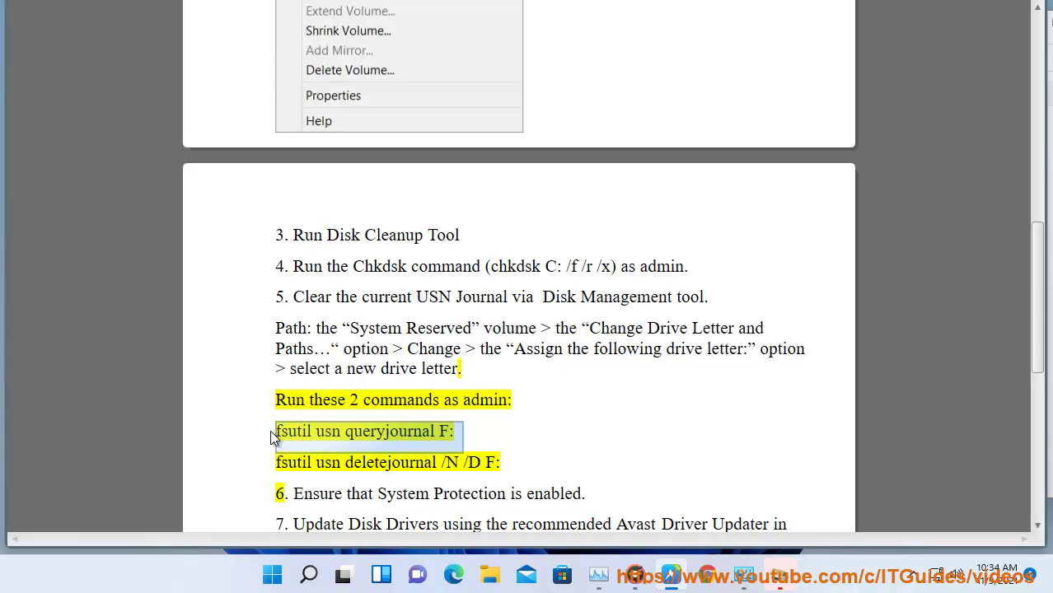
right_click(387, 436)
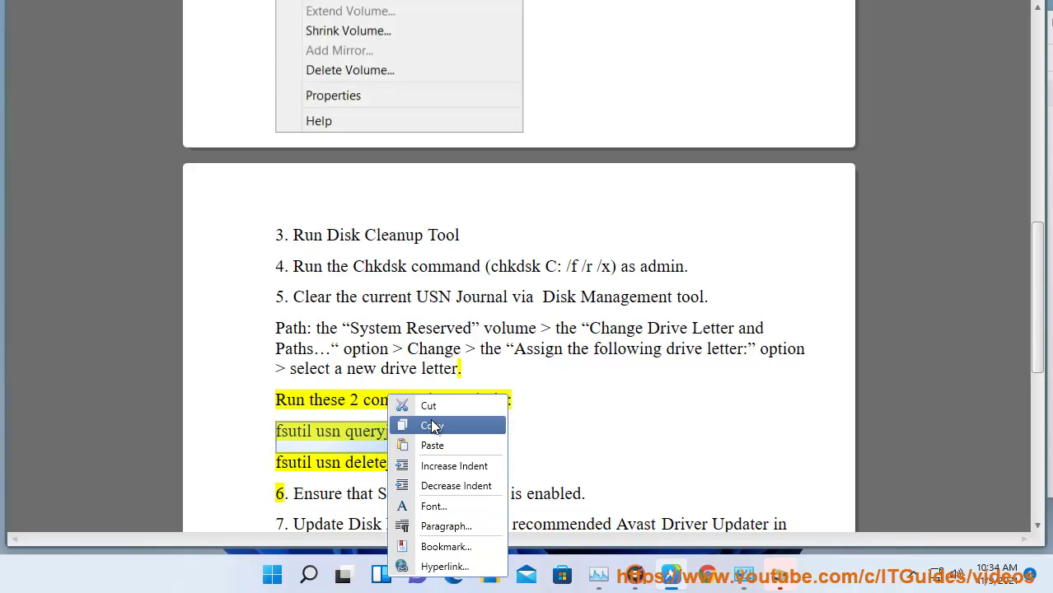
left_click(430, 423)
- Run it in a new administrator Command Prompt, then select 'fsutil usn deletejournal /N /D F:' in the guide
left_click(310, 576)
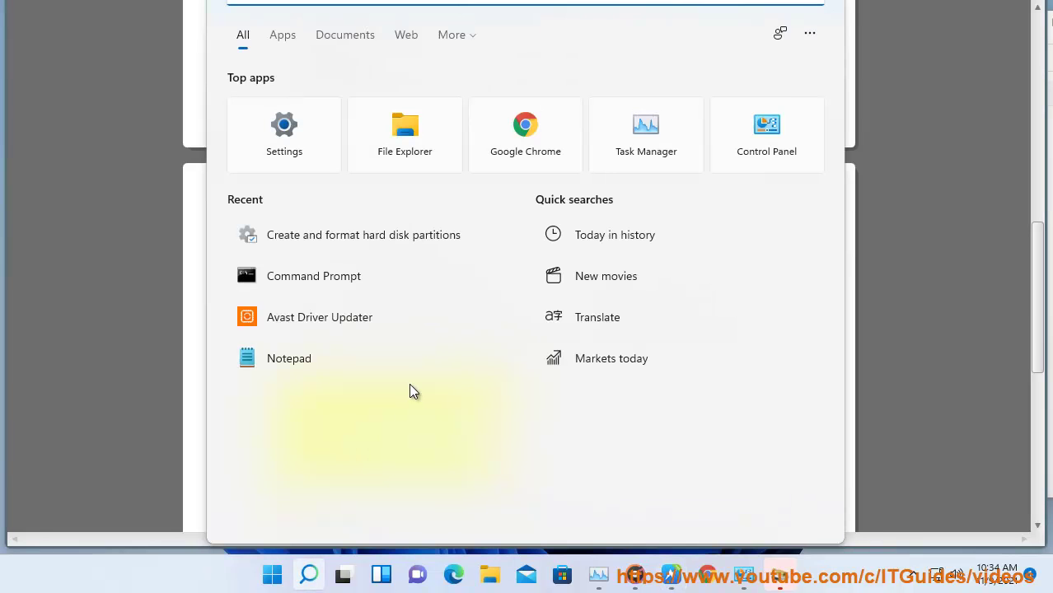
right_click(343, 278)
left_click(452, 307)
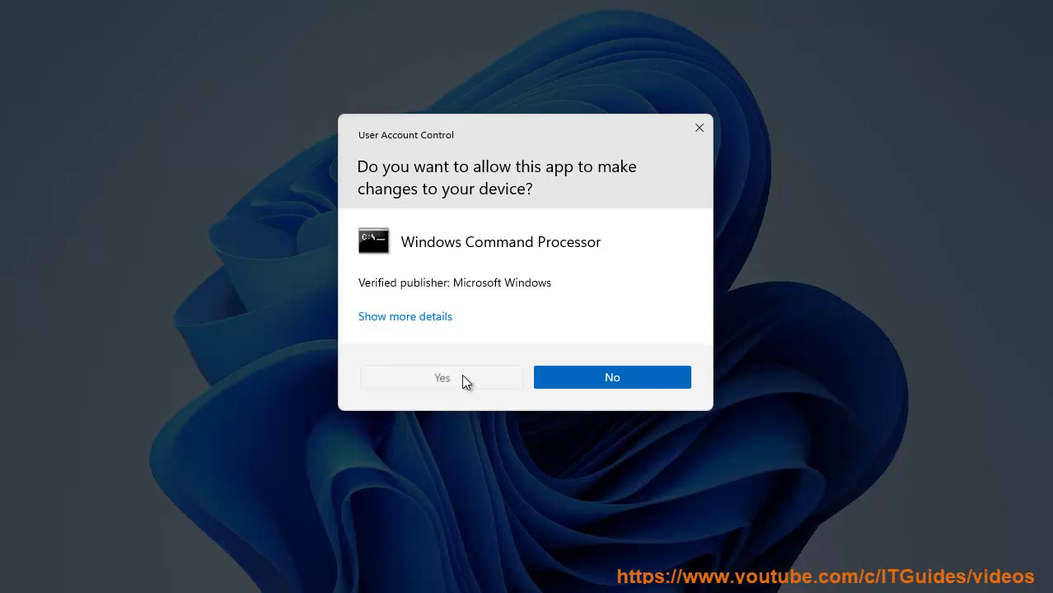
left_click(461, 380)
right_click(262, 104)
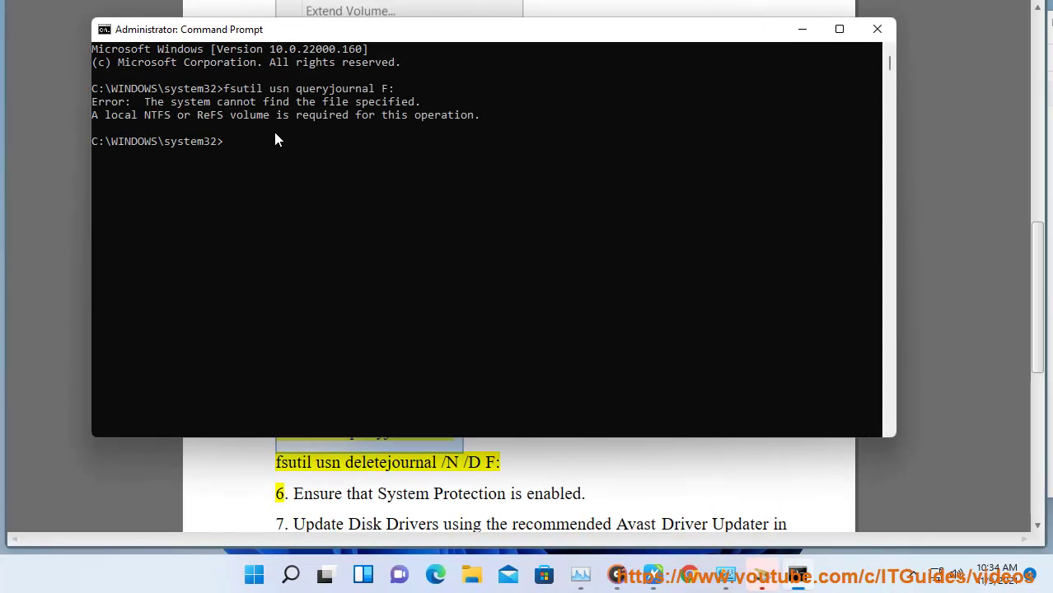
left_click(419, 514)
left_click_drag(510, 465, 210, 466)
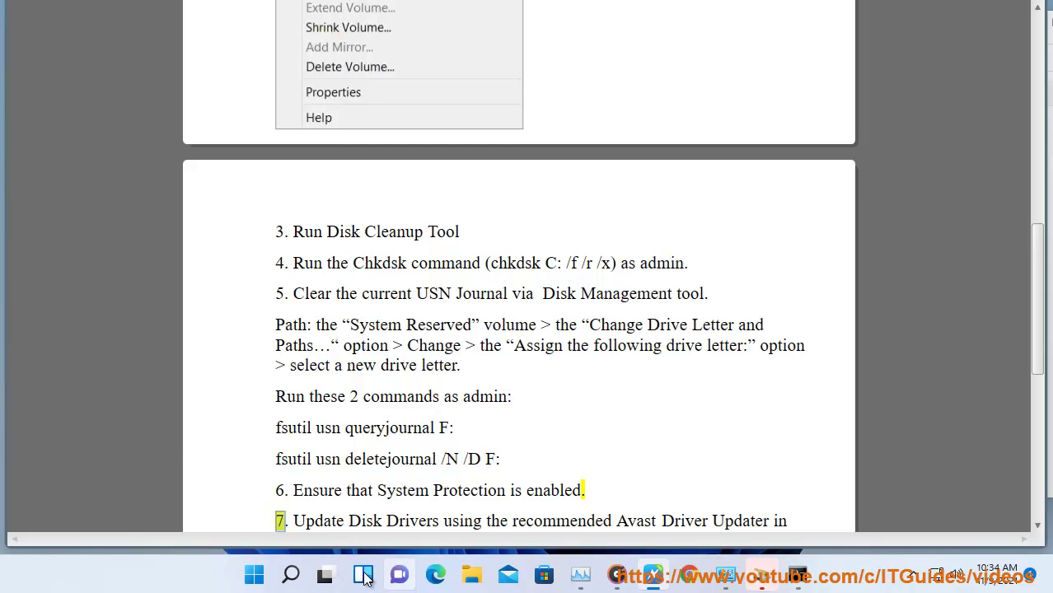
- Open Advanced system settings from This PC's properties, then close the Settings window
left_click(463, 581)
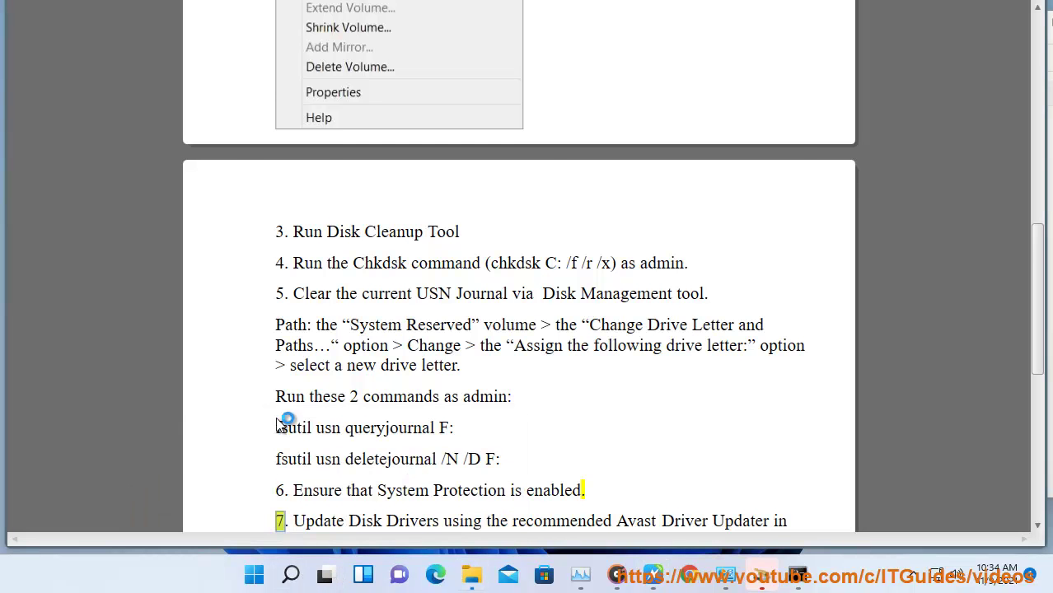
right_click(328, 402)
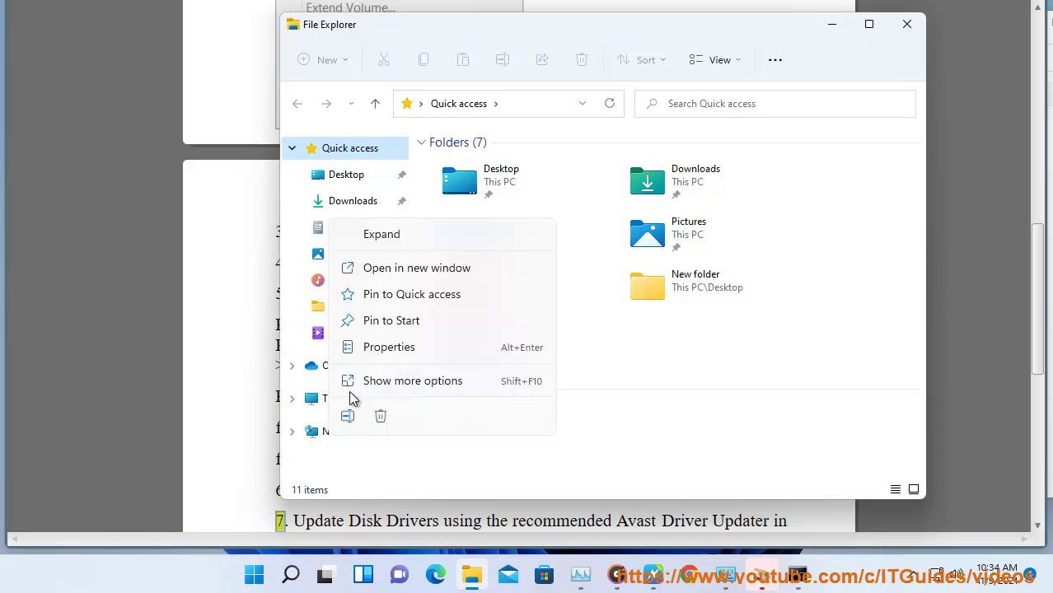
left_click(378, 351)
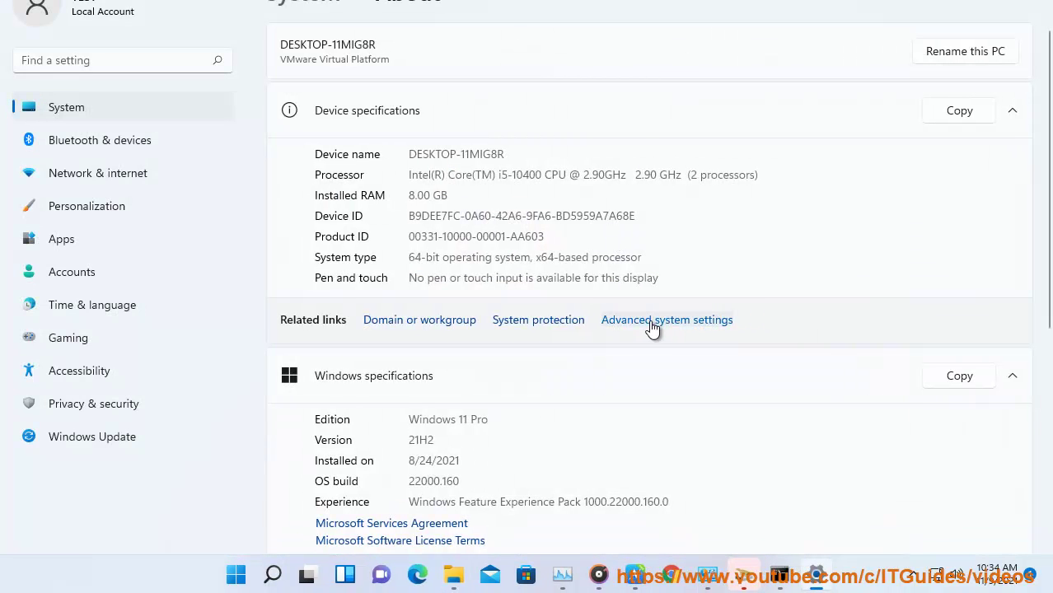
left_click(655, 322)
left_click(1042, 41)
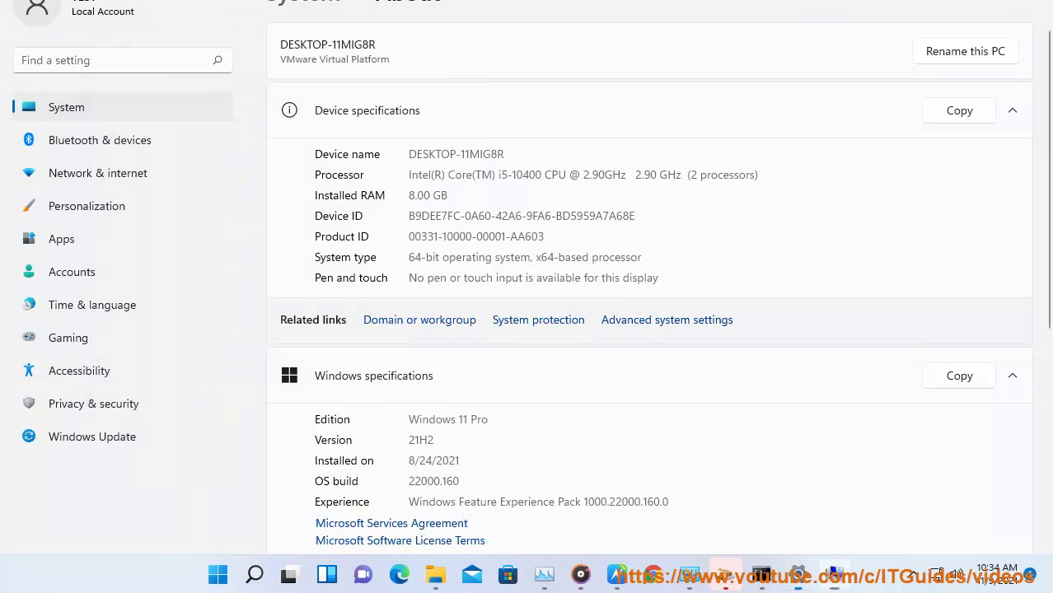
key("alt+F4")
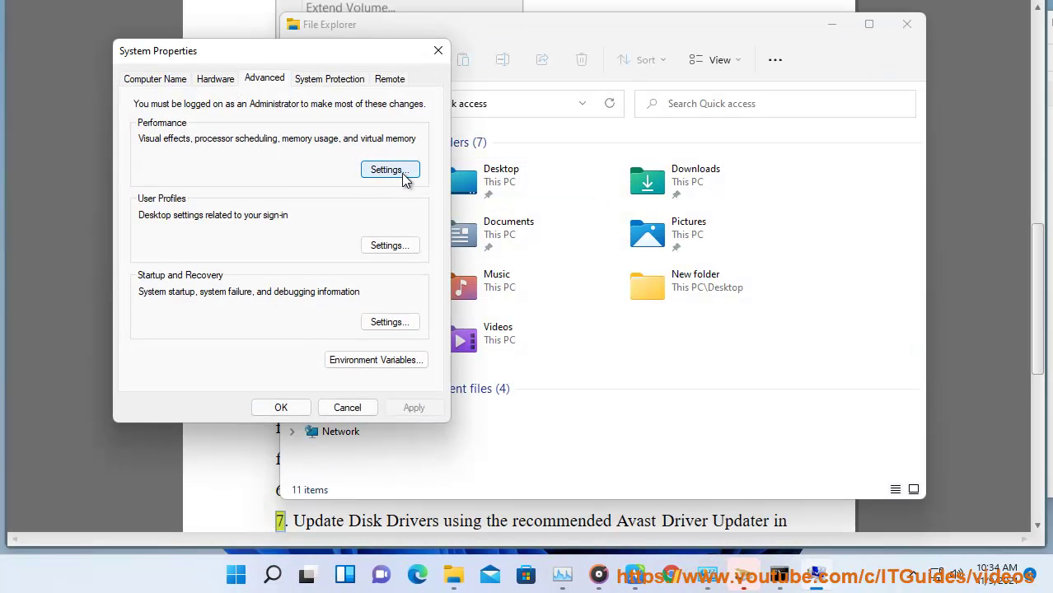
- Confirm system protection stays on for Local Disk (C:), then close System Properties and File Explorer
left_click(342, 82)
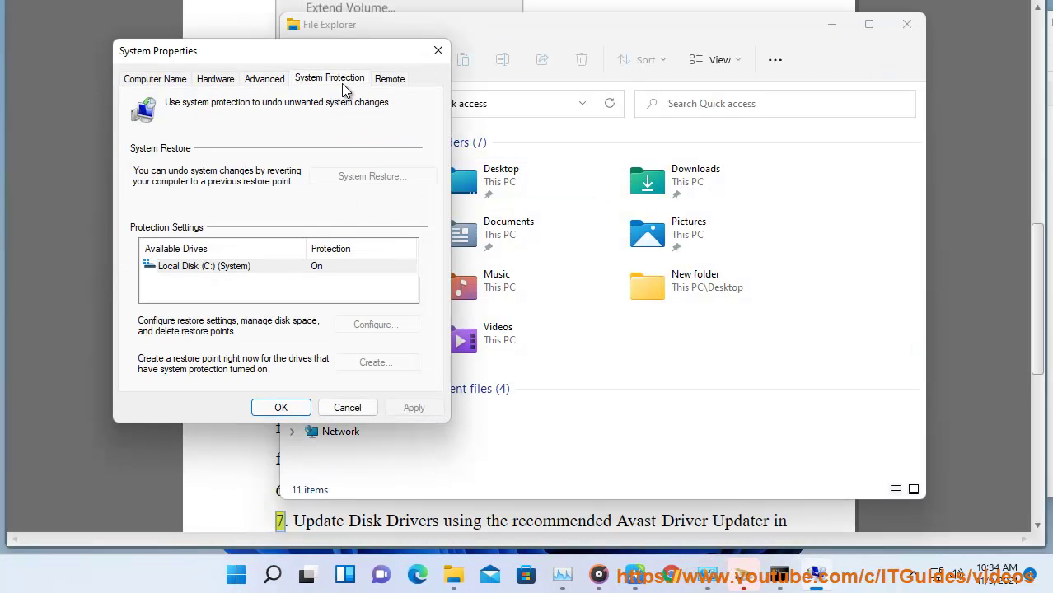
left_click(201, 265)
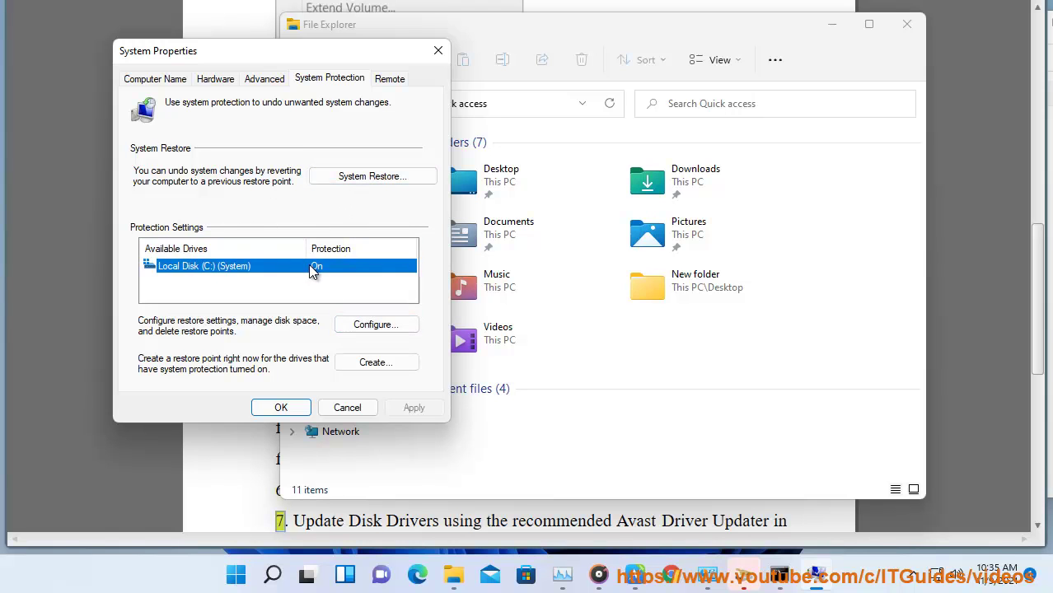
left_click(370, 325)
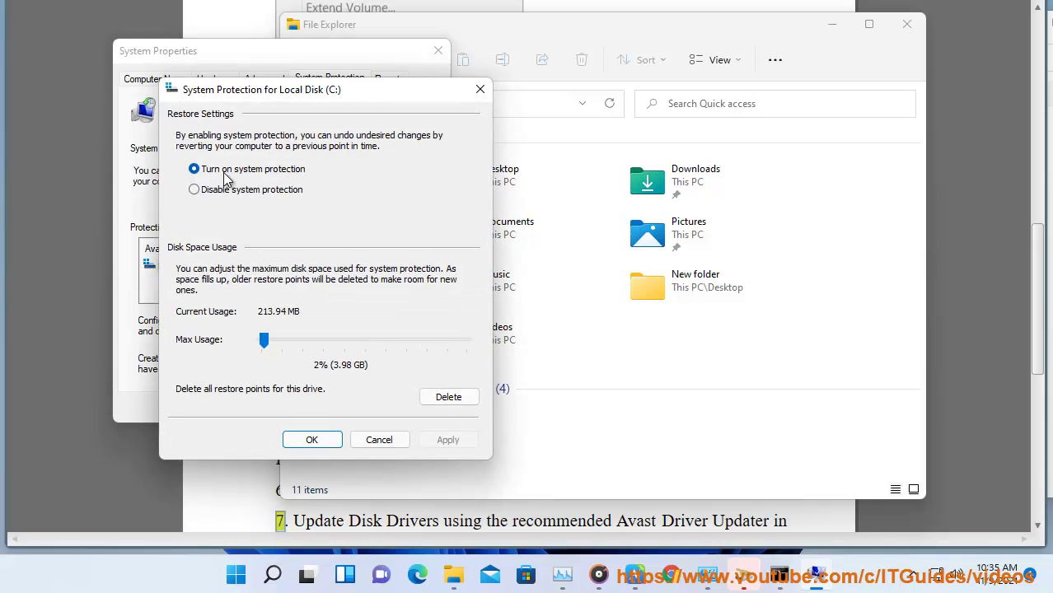
left_click(259, 169)
left_click(394, 442)
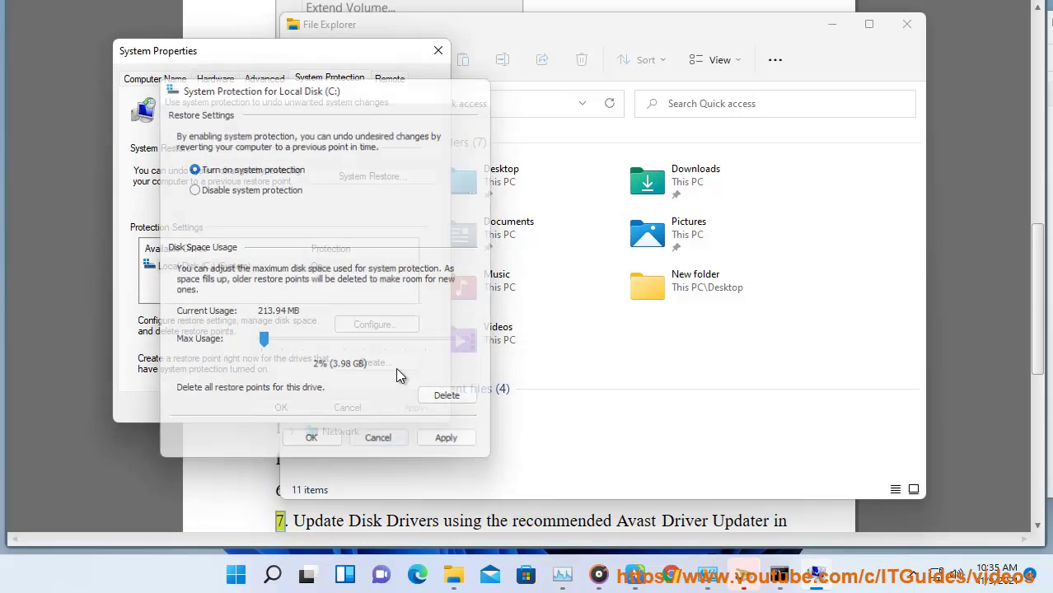
left_click(438, 50)
left_click(907, 25)
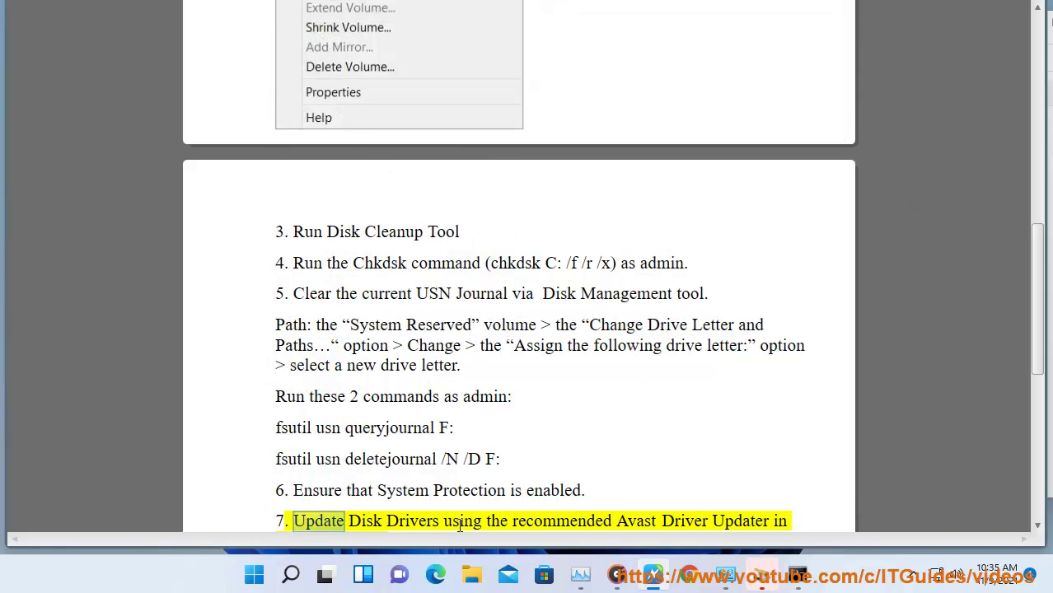
- Open the Windows search panel from the taskbar
left_click(293, 577)
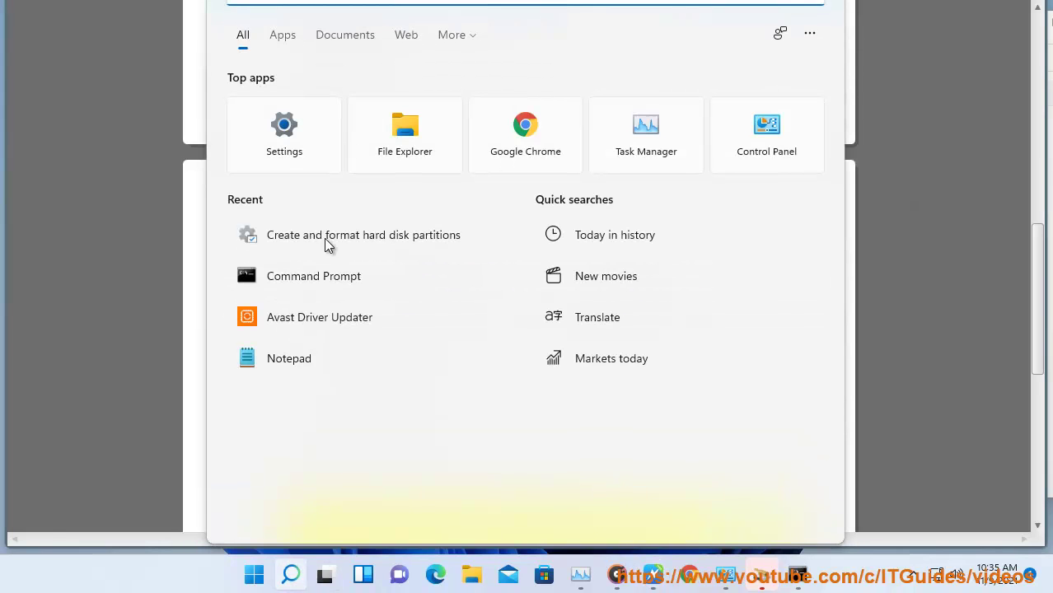